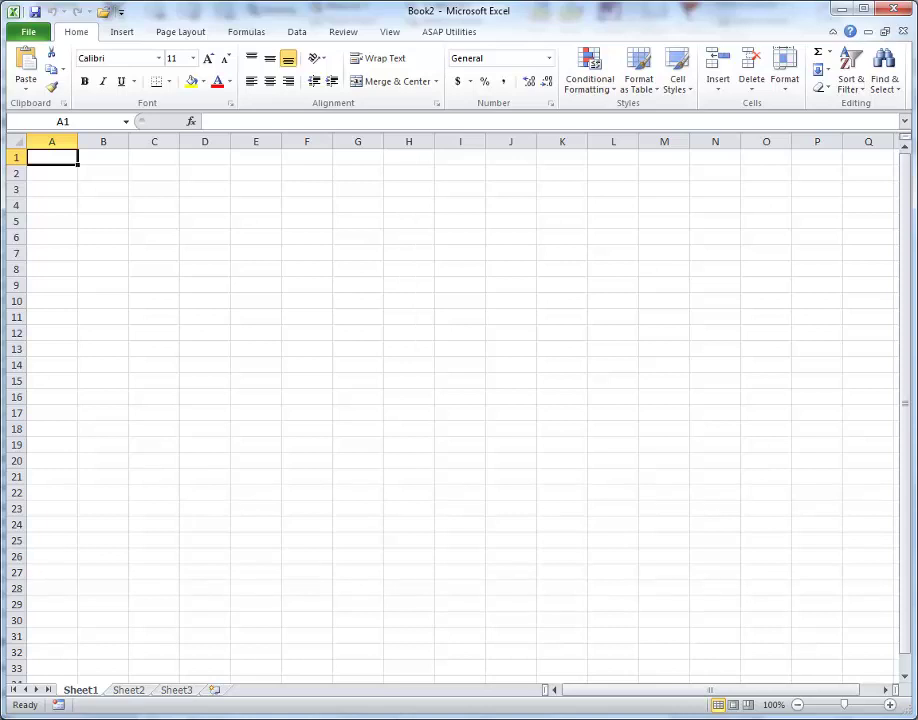
Step: Show all file types in the data_L6 folder and open DEC_10_SF1_QTH3_with_ann.csv
{"action": "left_click", "coordinate": [30, 29]}
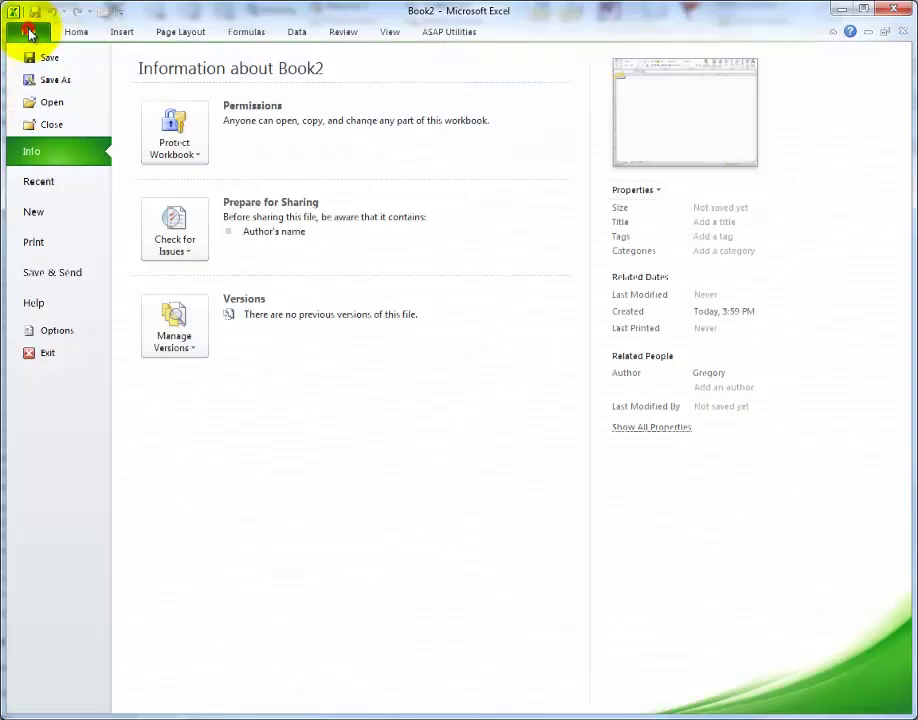
{"action": "left_click", "coordinate": [43, 101]}
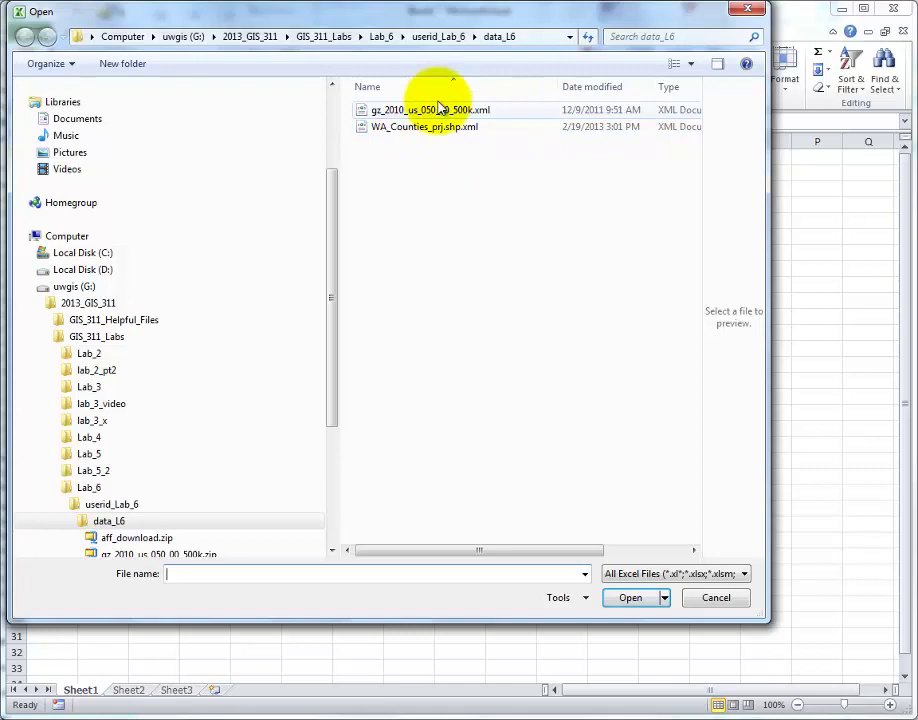
{"action": "left_click", "coordinate": [744, 573]}
{"action": "left_click", "coordinate": [635, 318]}
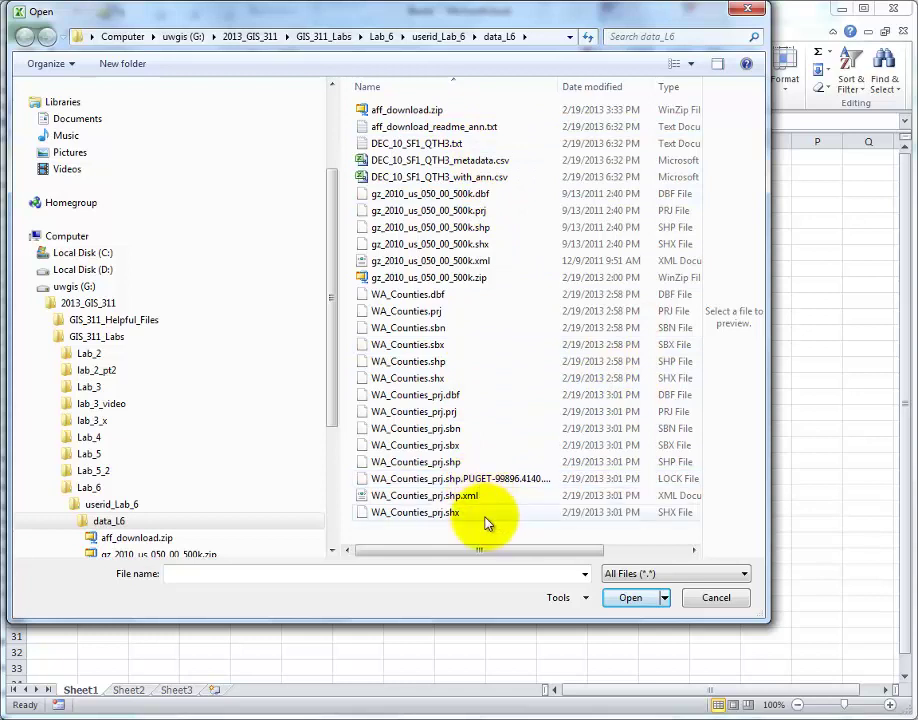
{"action": "left_click", "coordinate": [476, 180]}
{"action": "left_click", "coordinate": [630, 599]}
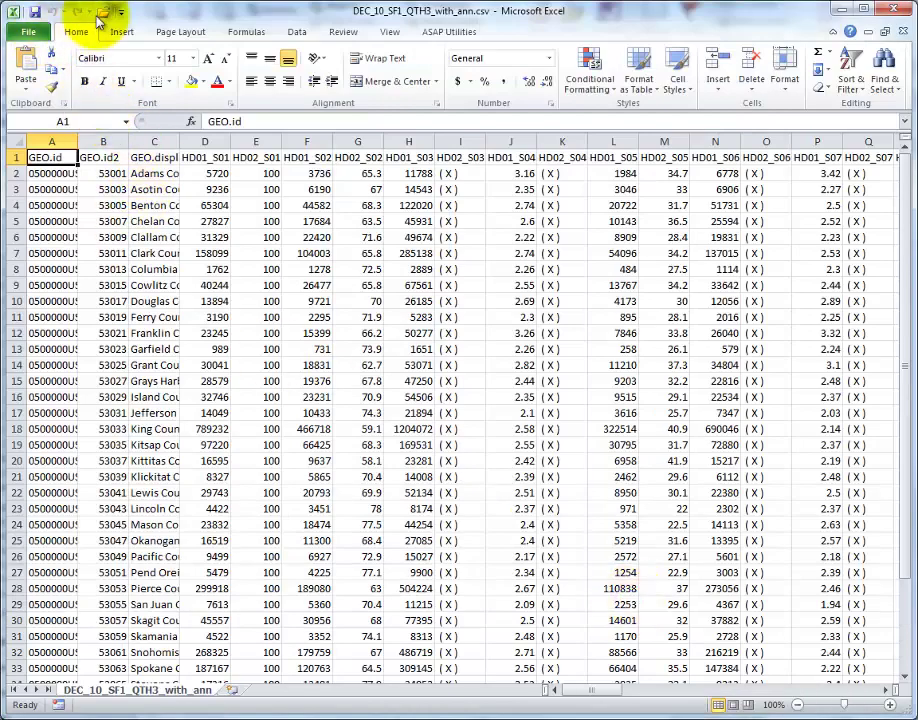
Step: Open DEC_10_SF1_QTH3_metadata.csv from the same folder and auto-fit column A to its contents
{"action": "left_click", "coordinate": [101, 12]}
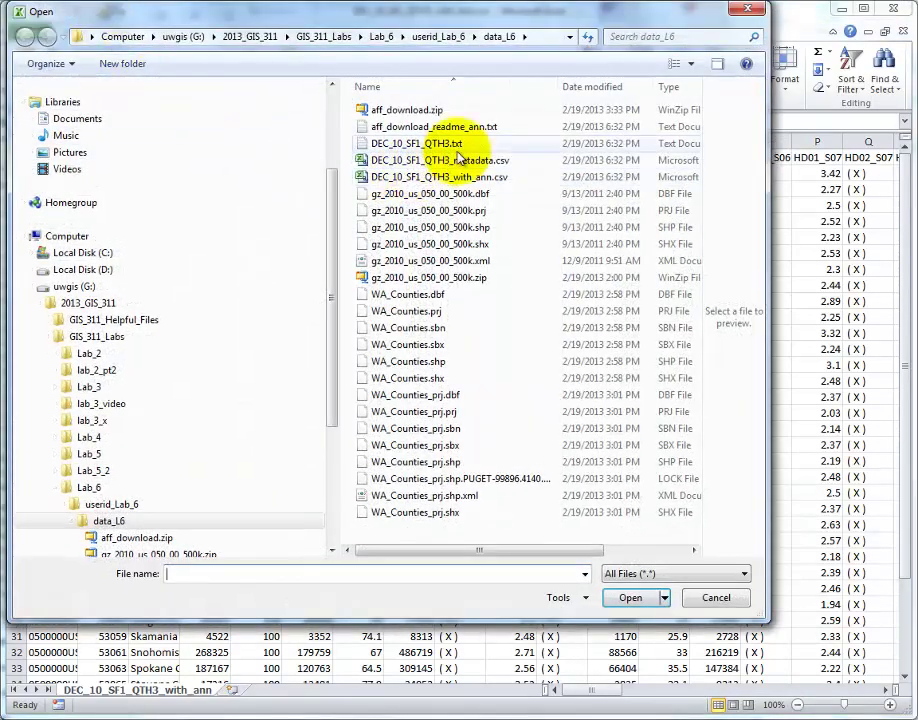
{"action": "left_click", "coordinate": [428, 161]}
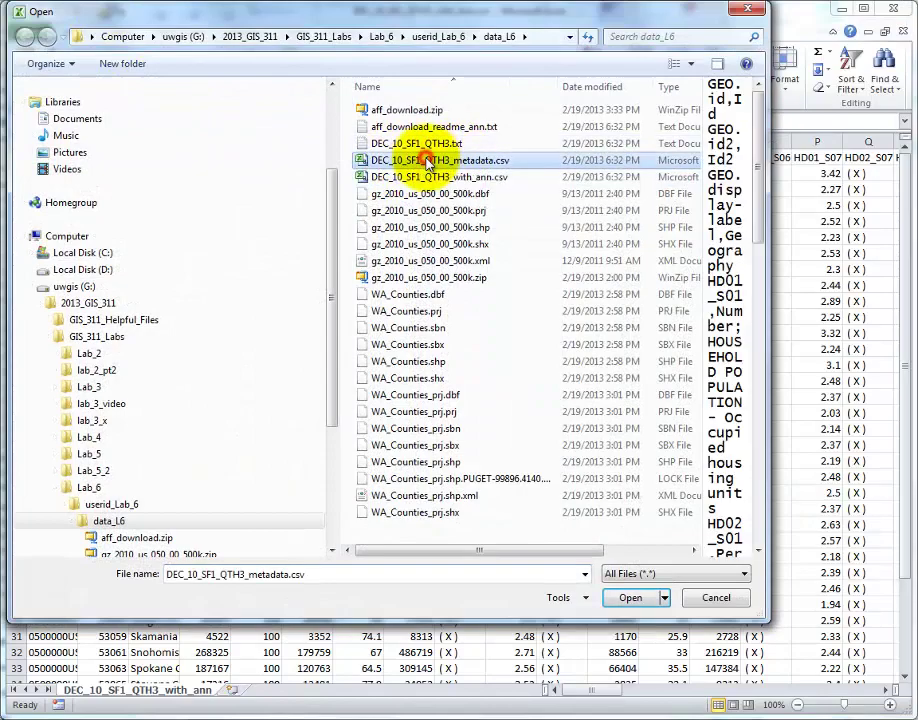
{"action": "left_click", "coordinate": [637, 598]}
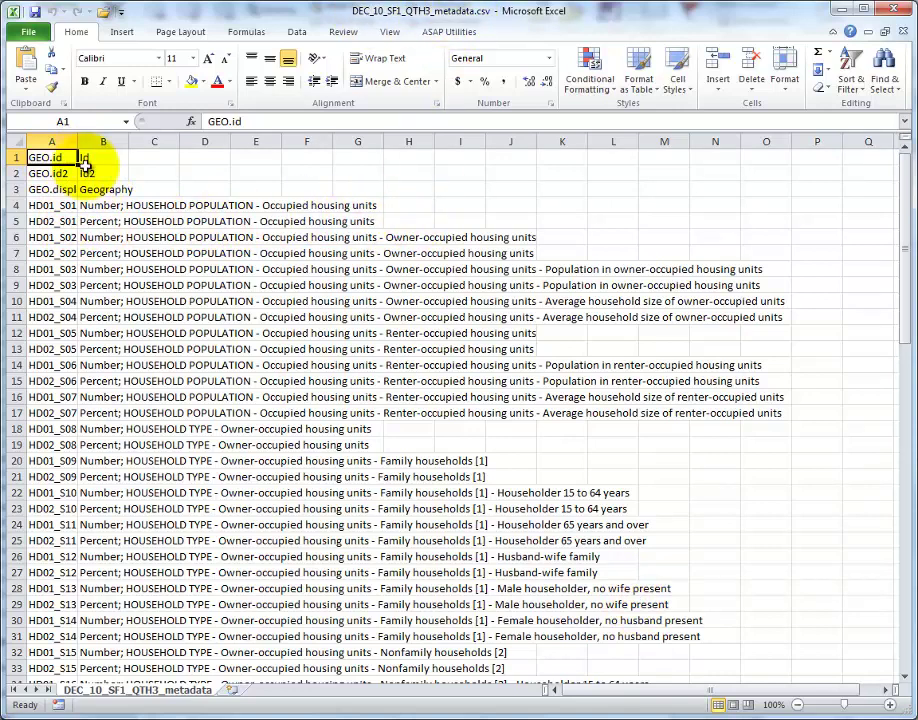
{"action": "left_click", "coordinate": [52, 144]}
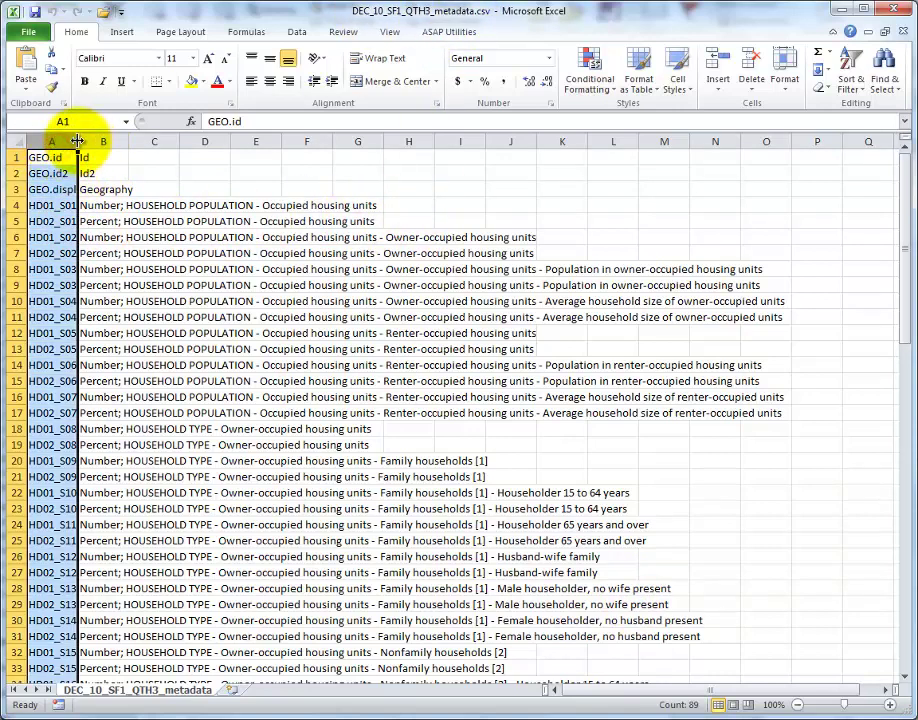
{"action": "double_click", "coordinate": [77, 141]}
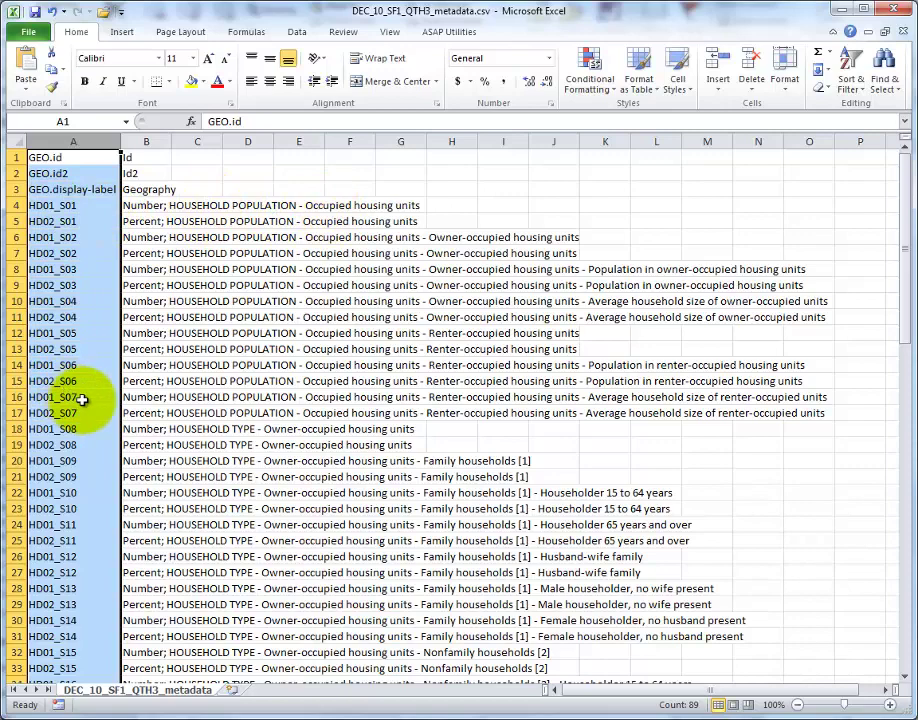
Step: Minimize the metadata workbook, maximize DEC_10_SF1_QTH3_with_ann.csv, and auto-fit all of its columns to their contents
{"action": "left_click", "coordinate": [868, 33]}
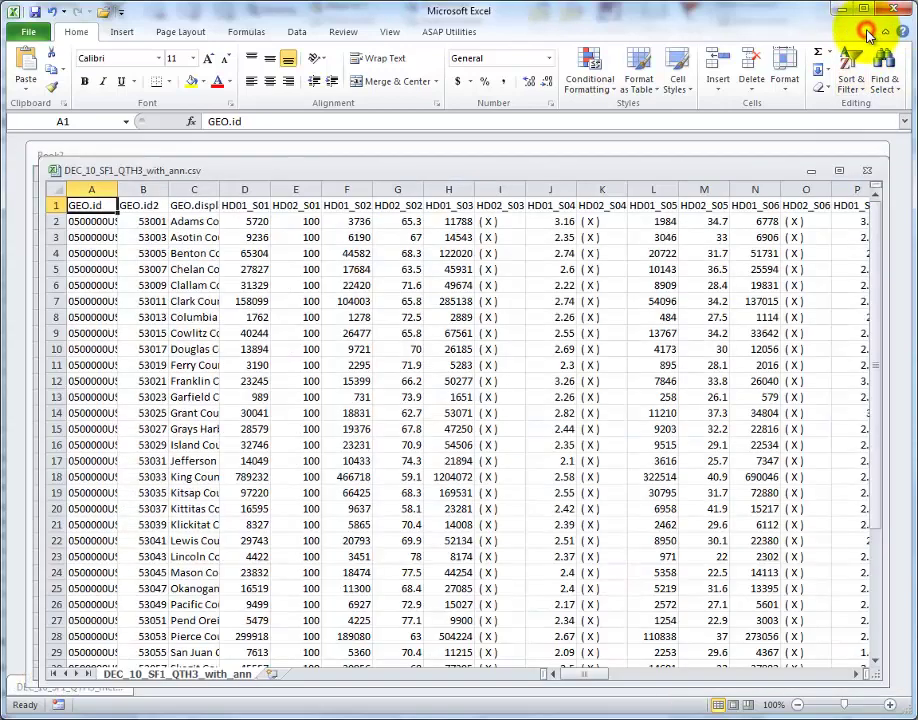
{"action": "left_click", "coordinate": [841, 171]}
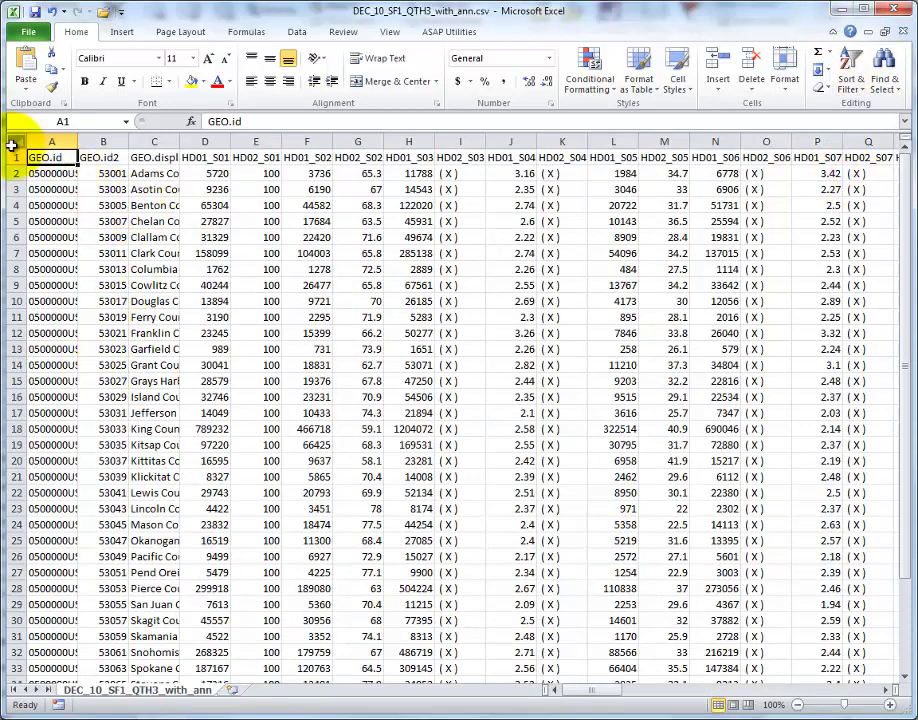
{"action": "left_click", "coordinate": [15, 142]}
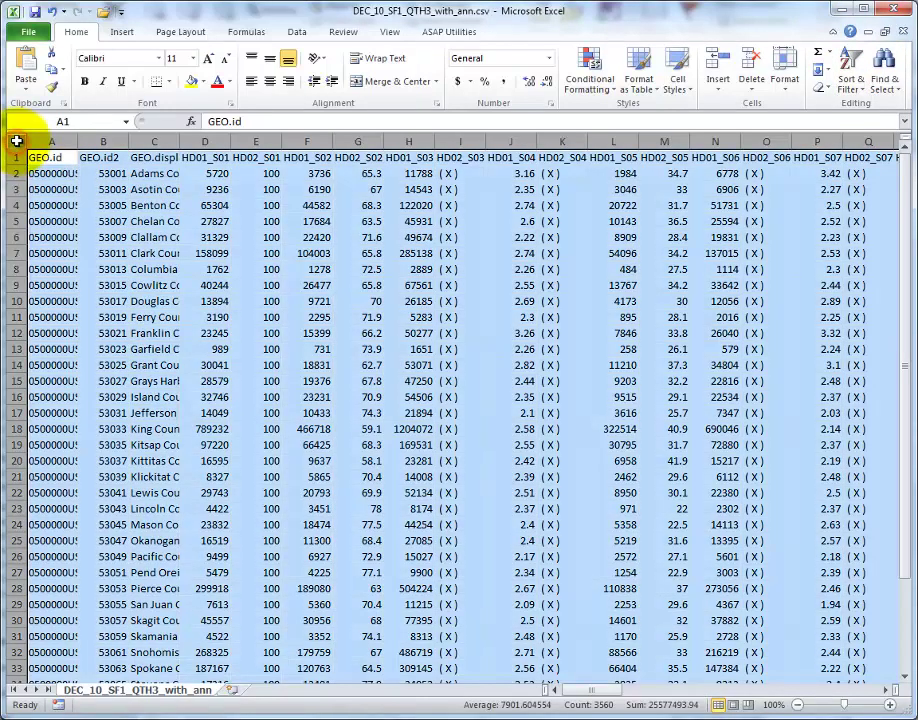
{"action": "double_click", "coordinate": [77, 142]}
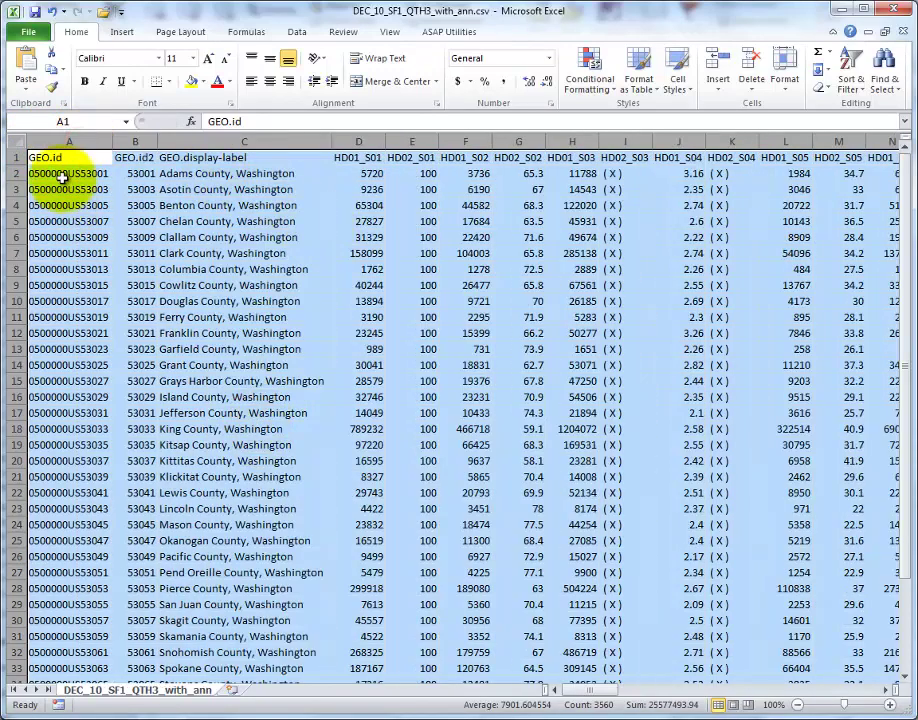
{"action": "left_click", "coordinate": [63, 157]}
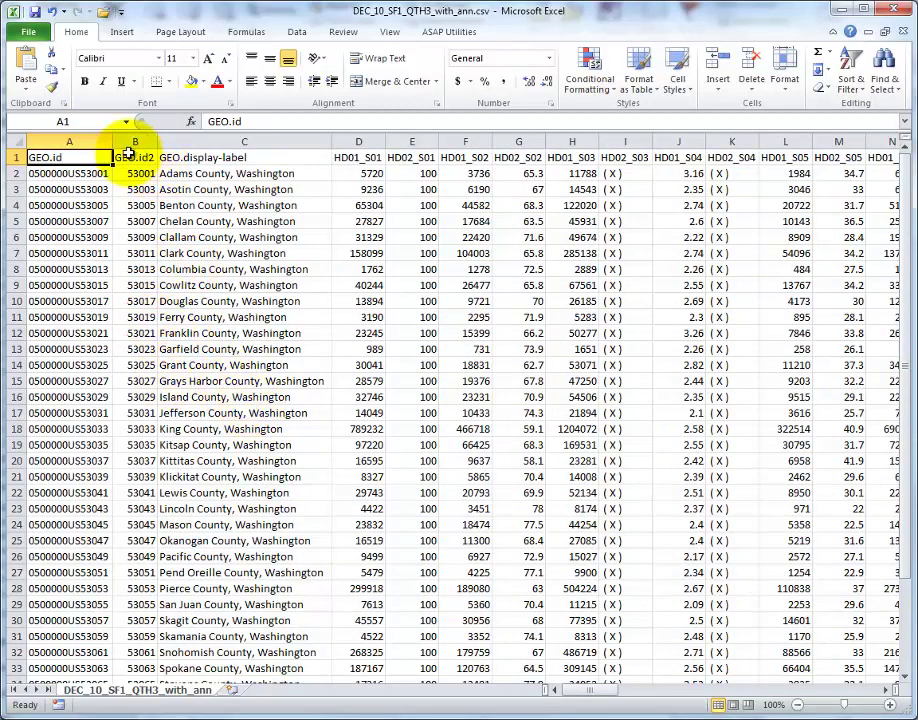
Step: Format the GEO.id and GEO.id2 columns (A and B) as Text
{"action": "left_click_drag", "start_coordinate": [90, 141], "coordinate": [137, 141]}
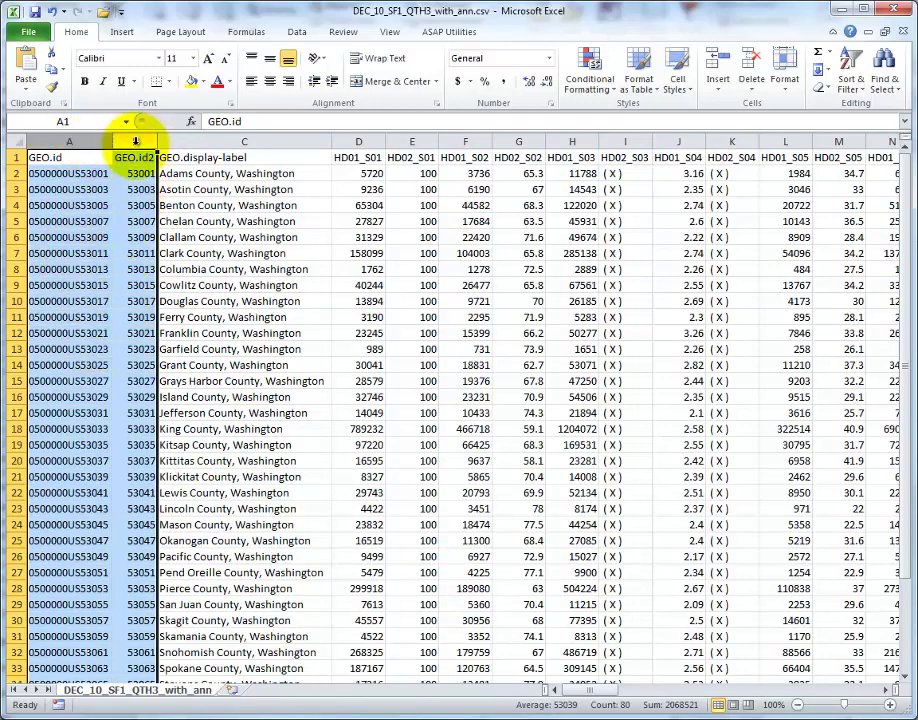
{"action": "right_click", "coordinate": [136, 141]}
{"action": "left_click", "coordinate": [201, 304]}
{"action": "left_click", "coordinate": [281, 340]}
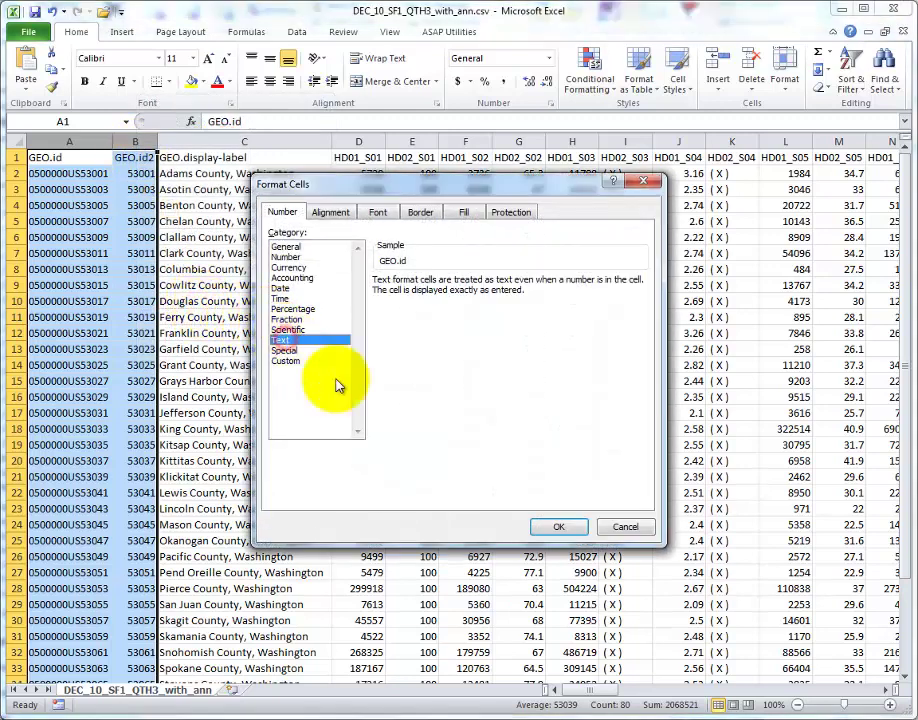
{"action": "left_click", "coordinate": [561, 528]}
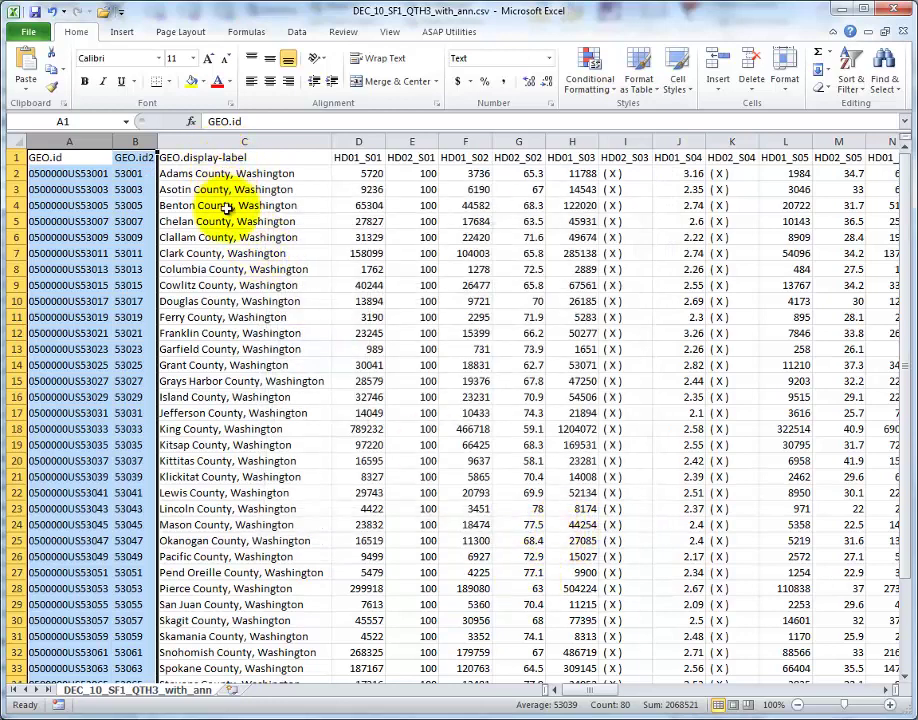
Step: Replace the hyphen in the C1 header with an underscore so that it reads GEO.display_label
{"action": "left_click", "coordinate": [230, 157]}
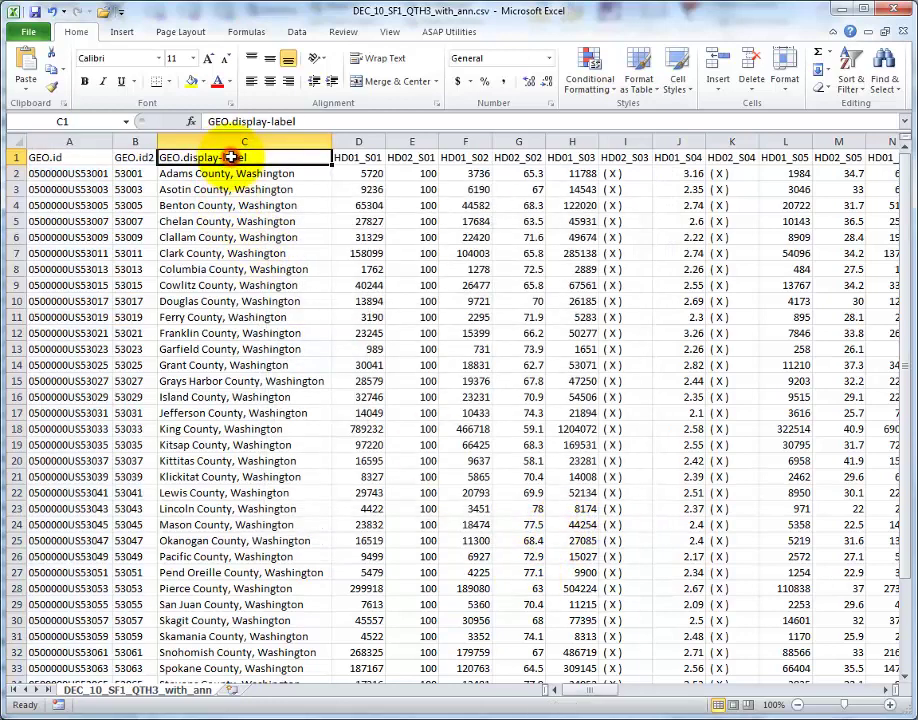
{"action": "left_click", "coordinate": [268, 121]}
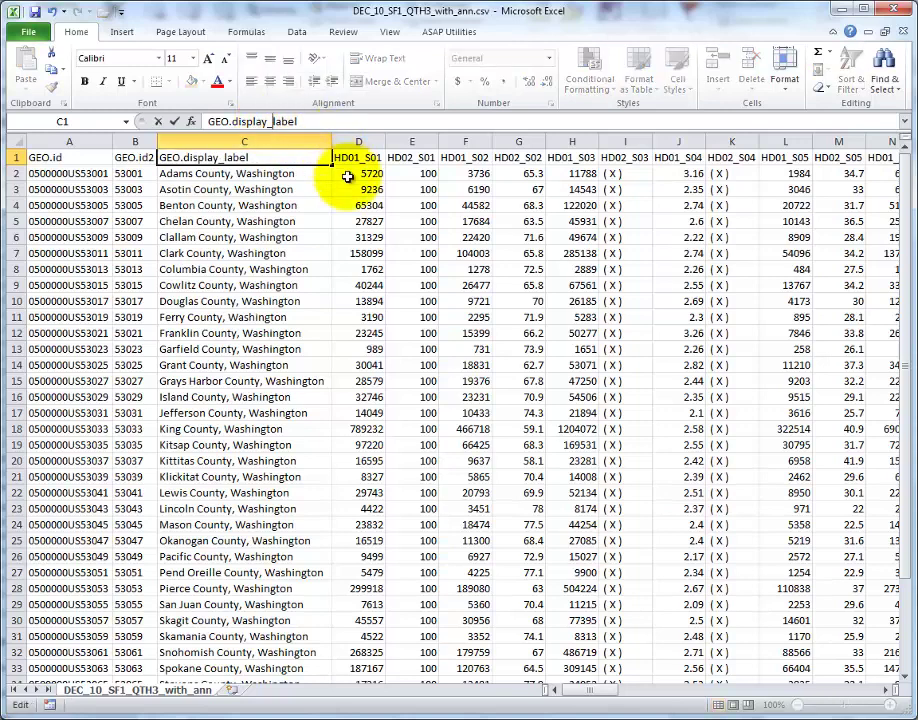
{"action": "left_click", "coordinate": [249, 237]}
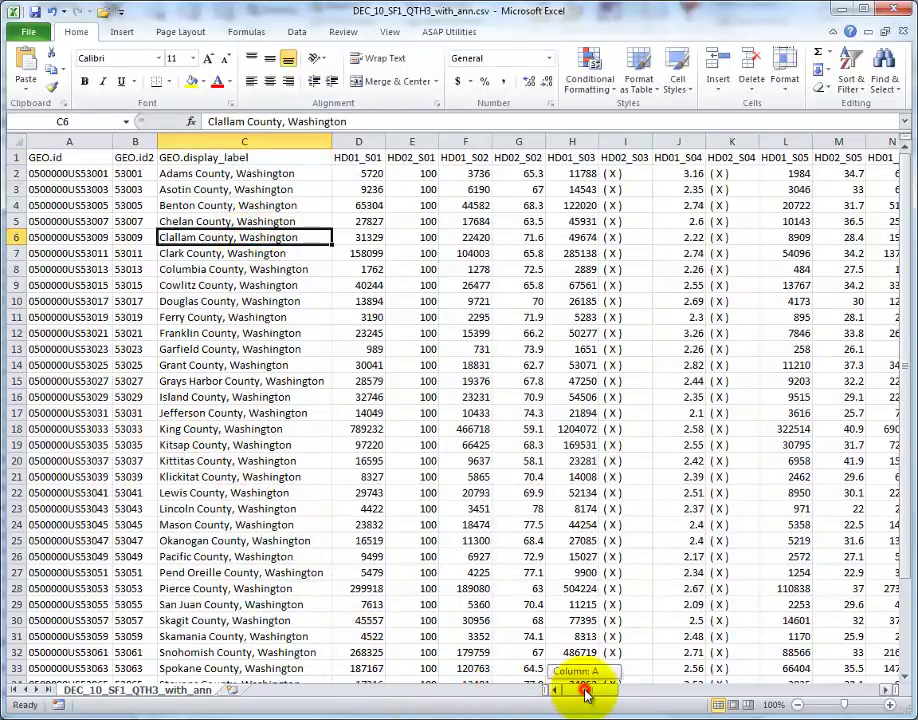
{"action": "mouse_move", "coordinate": [585, 693]}
{"action": "left_mouse_down"}
{"action": "mouse_move", "coordinate": [877, 693]}
{"action": "mouse_move", "coordinate": [571, 697]}
{"action": "left_mouse_up"}
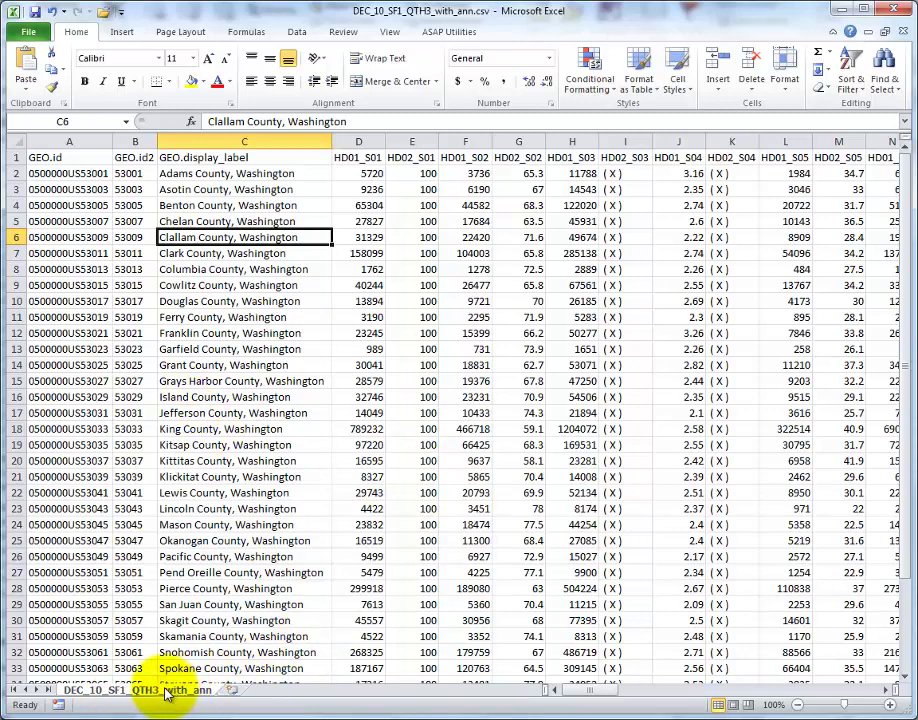
Step: Copy the DEC_10_SF1_QTH3_with_ann sheet to the end of the same workbook and rename the copy use_this_data
{"action": "right_click", "coordinate": [166, 694]}
{"action": "left_click", "coordinate": [222, 566]}
{"action": "left_click", "coordinate": [136, 549]}
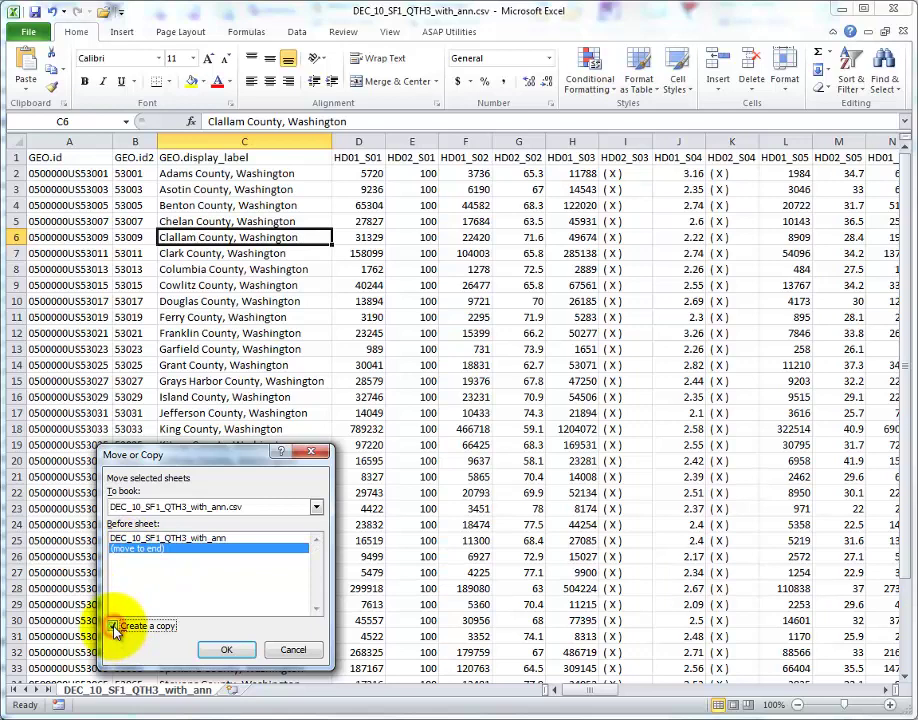
{"action": "left_click", "coordinate": [224, 650]}
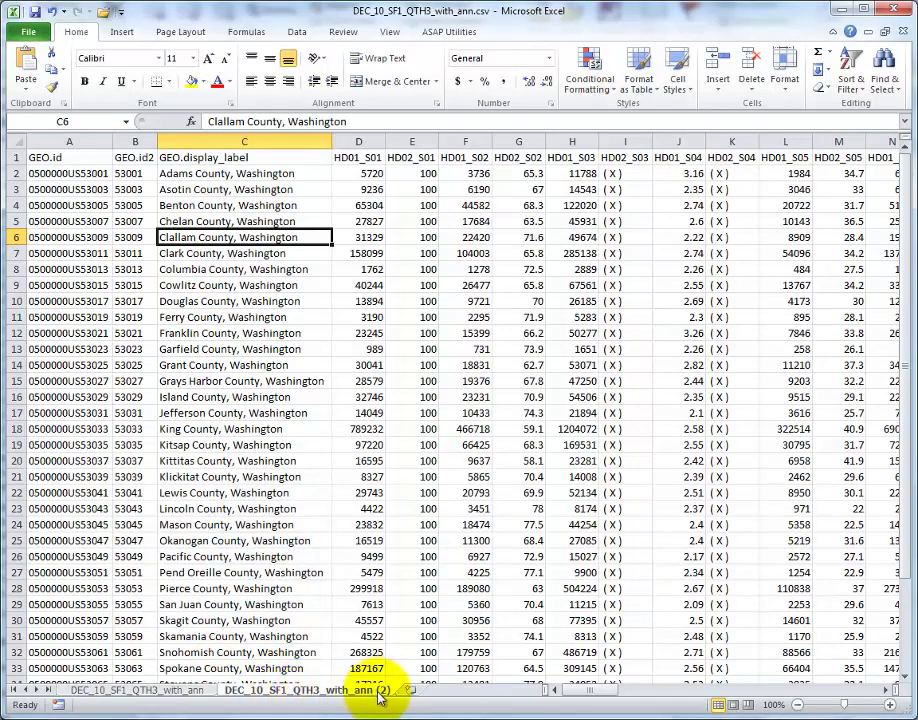
{"action": "right_click", "coordinate": [324, 697]}
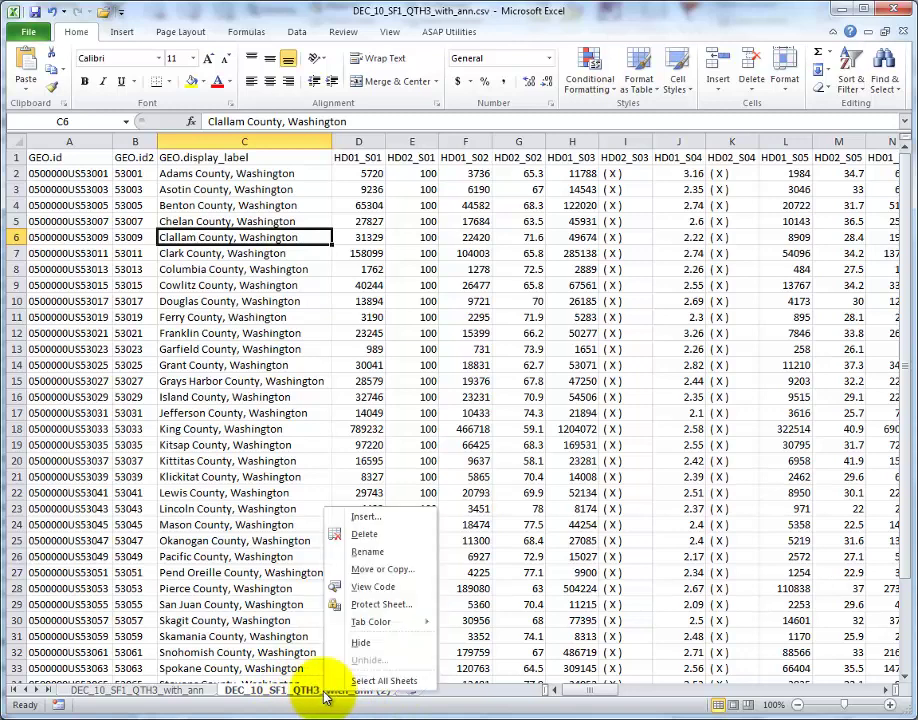
{"action": "left_click", "coordinate": [352, 545]}
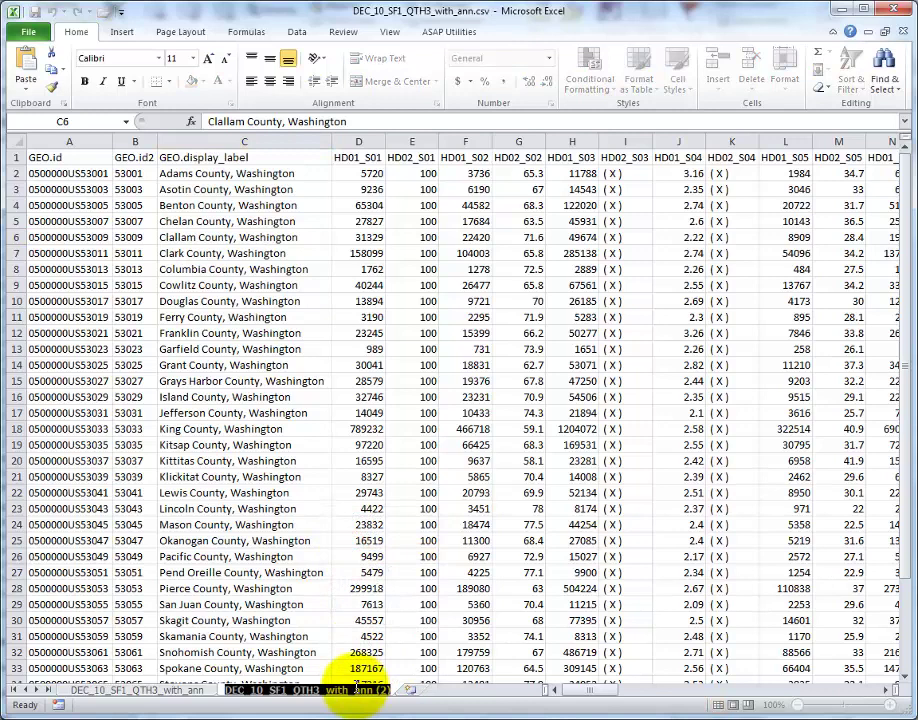
{"action": "type", "text": "use_this_data"}
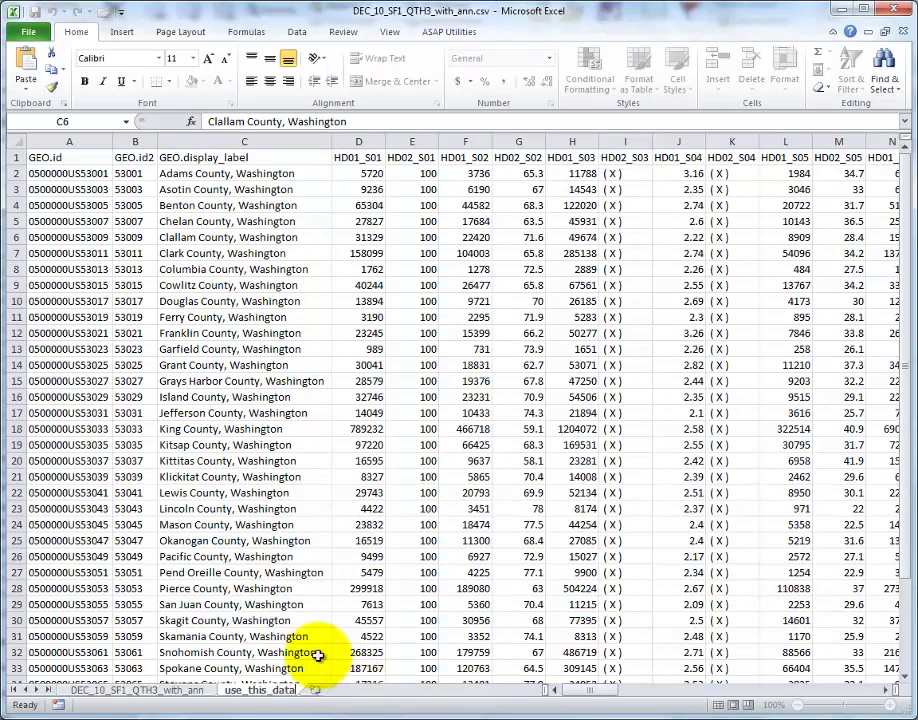
Step: Rename the original DEC_10_SF1_QTH3_with_ann sheet as "don't use this data!"
{"action": "right_click", "coordinate": [134, 697]}
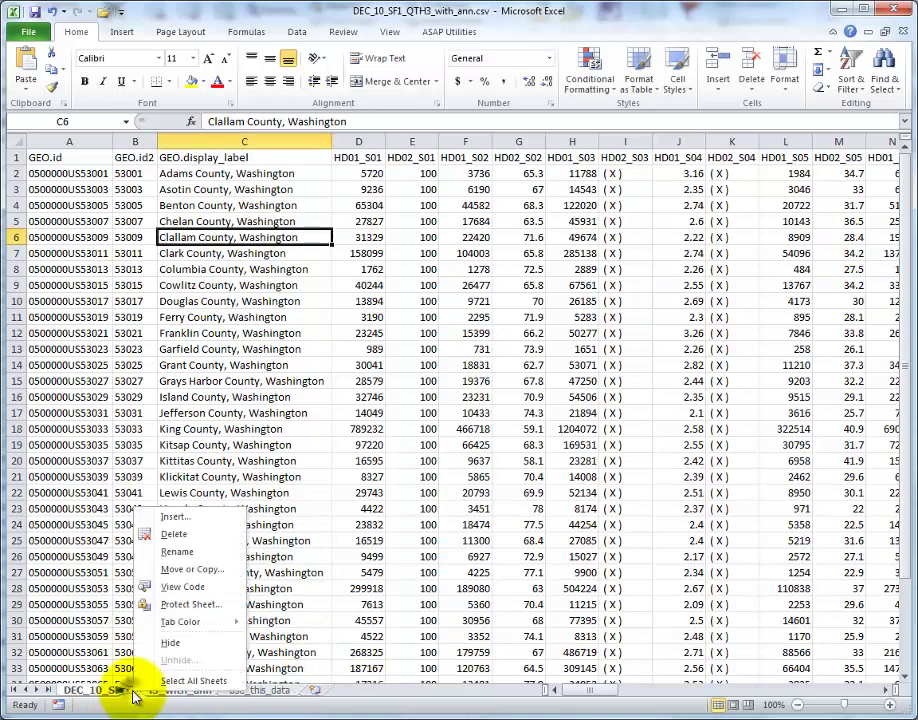
{"action": "left_click", "coordinate": [177, 551]}
{"action": "type", "text": "don't use this data!"}
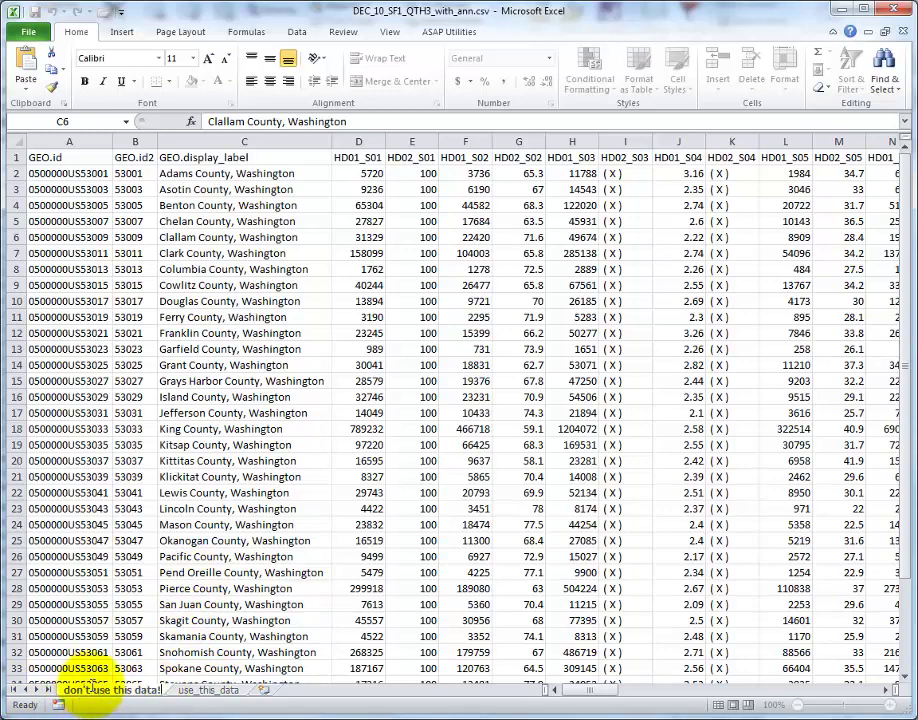
{"action": "left_click", "coordinate": [200, 693]}
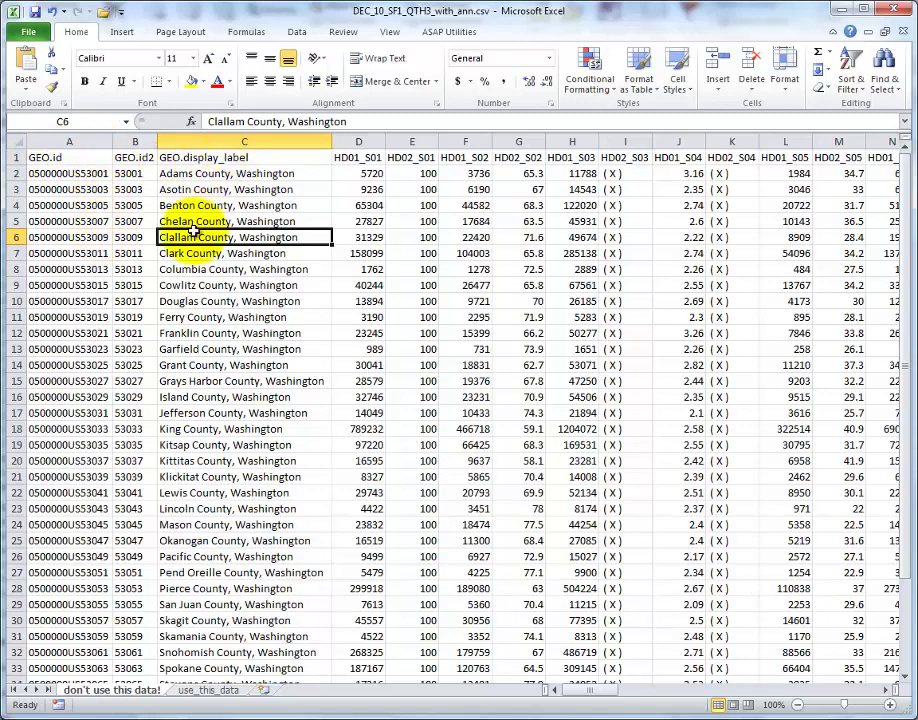
Step: Replace the periods with underscores in headers A1 to C1, giving GEO_id, GEO_id2 and GEO_display_label
{"action": "left_click", "coordinate": [48, 157]}
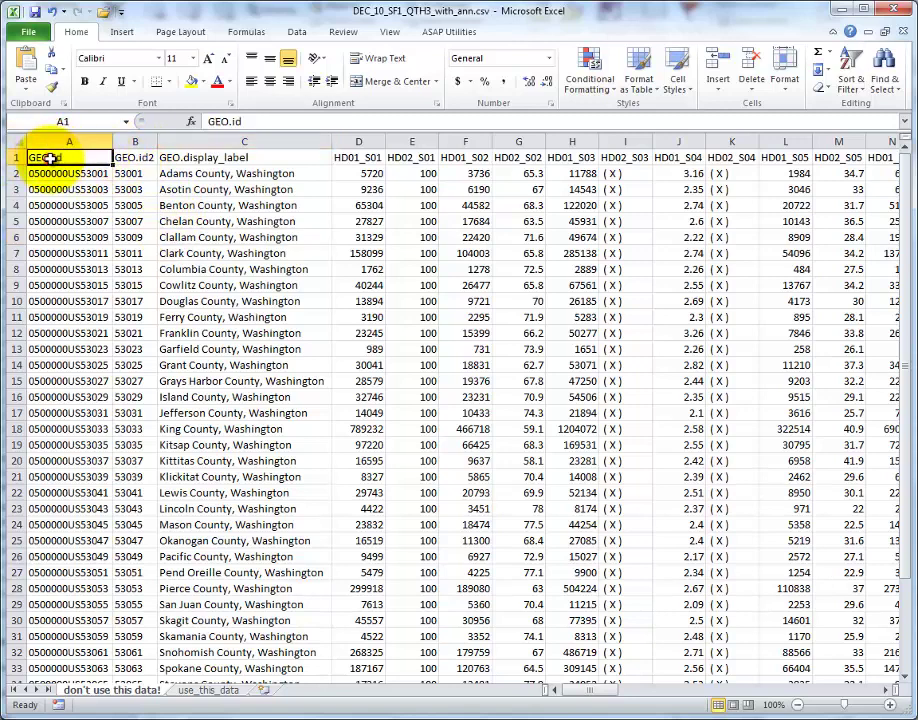
{"action": "left_click", "coordinate": [229, 121]}
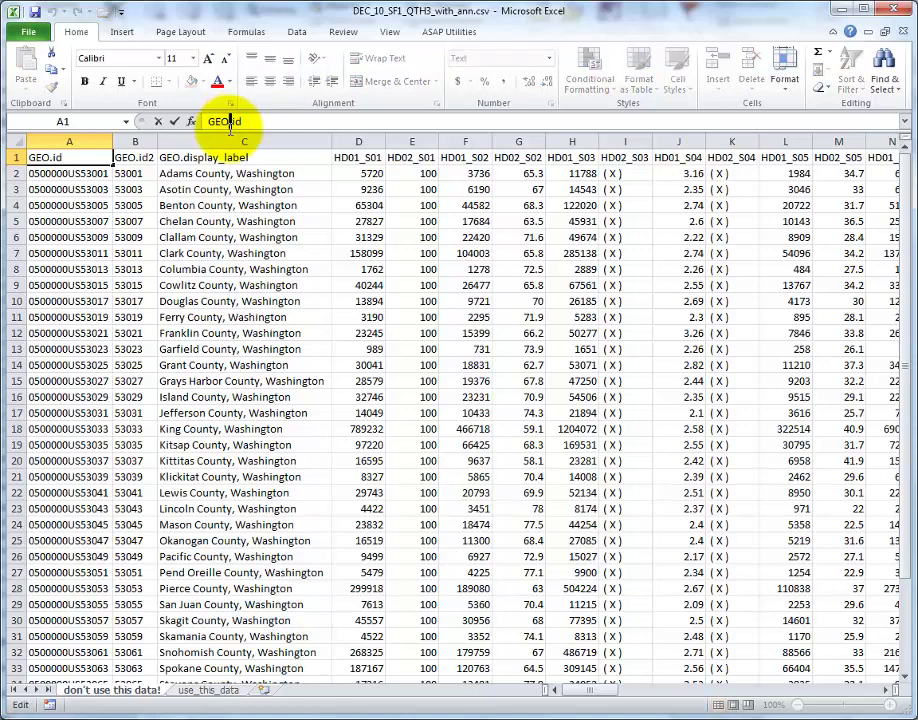
{"action": "left_click", "coordinate": [128, 157]}
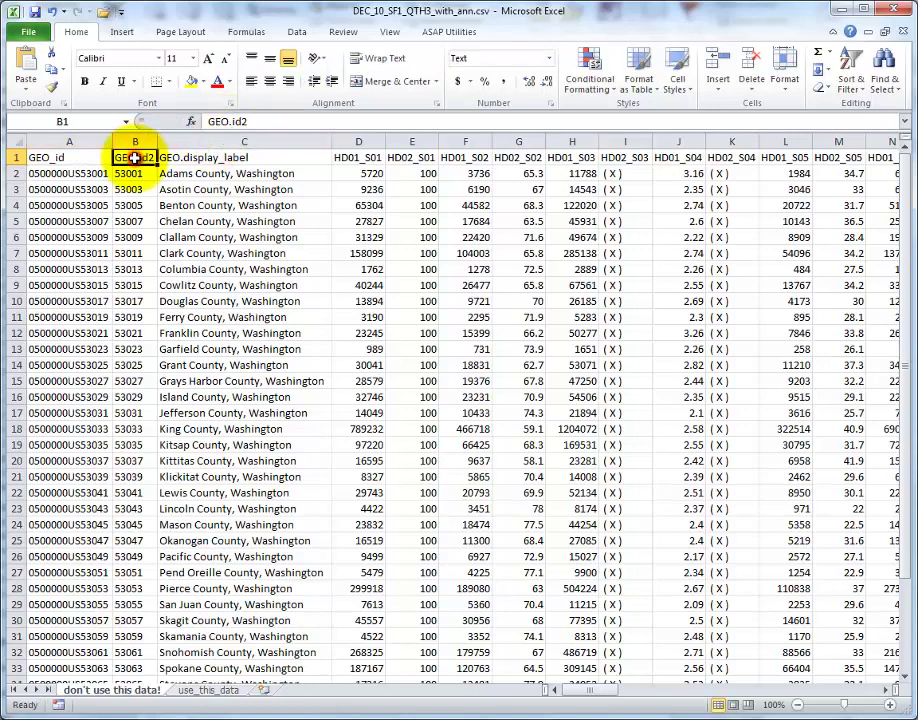
{"action": "left_click", "coordinate": [229, 121]}
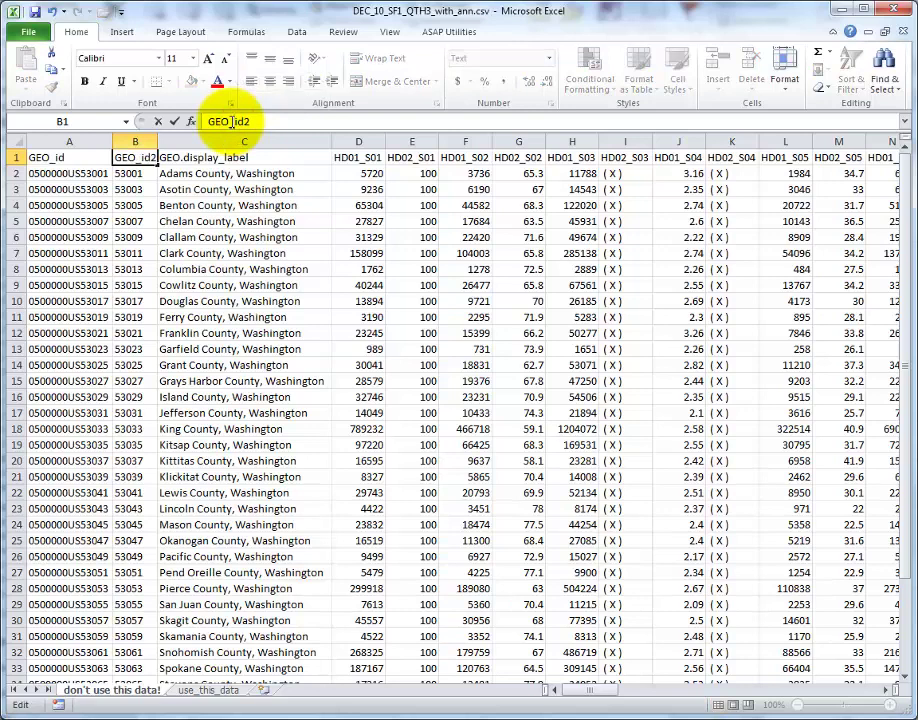
{"action": "left_click", "coordinate": [232, 157]}
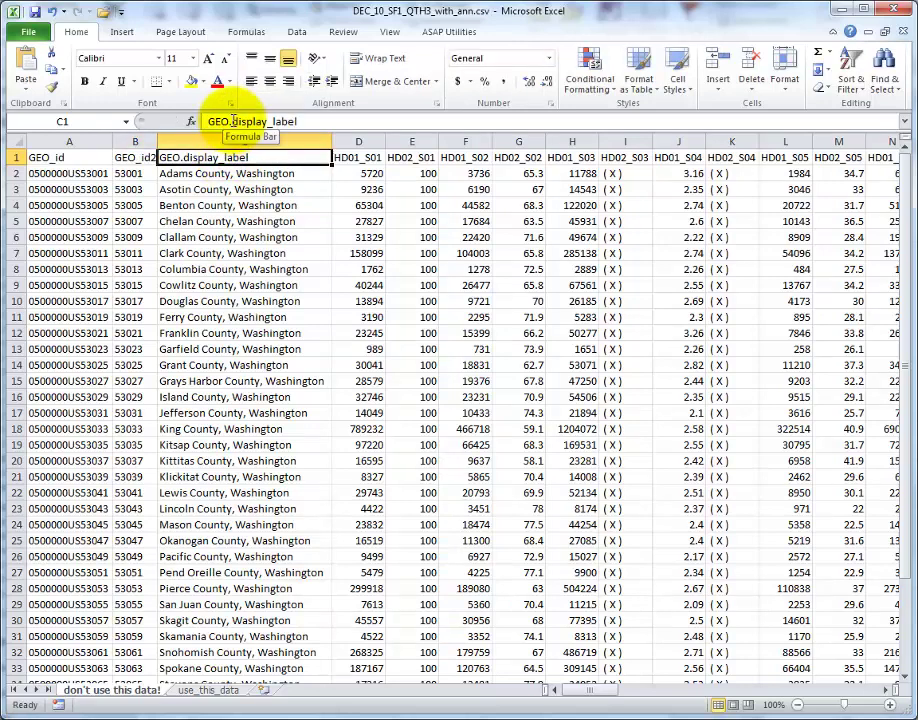
{"action": "left_click", "coordinate": [229, 121]}
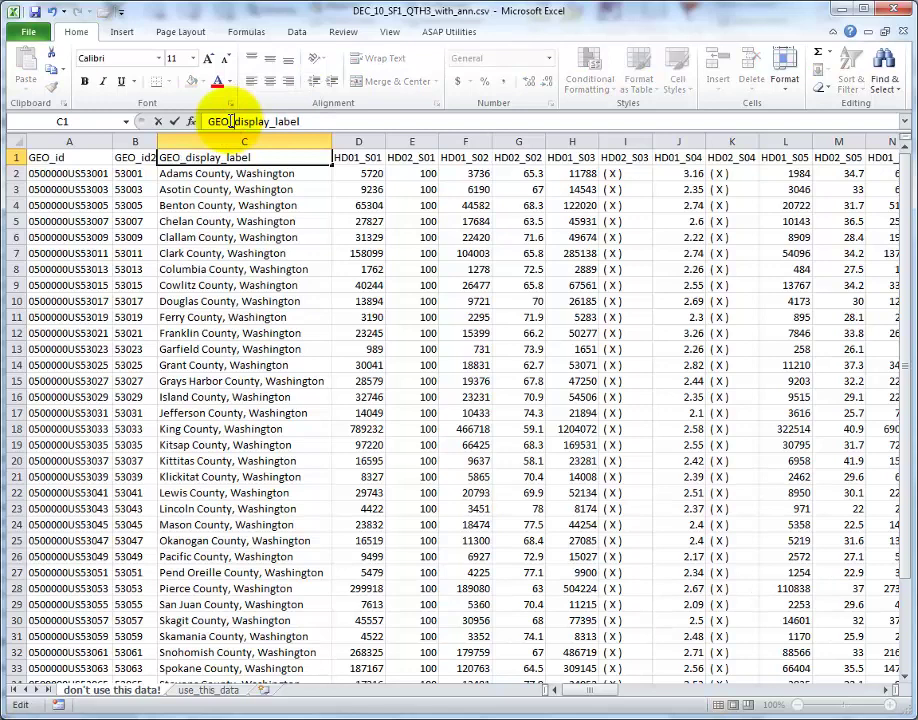
Step: Copy headers A1 to C1 from the "don't use this data!" sheet over the same header cells in use_this_data
{"action": "left_click", "coordinate": [184, 204]}
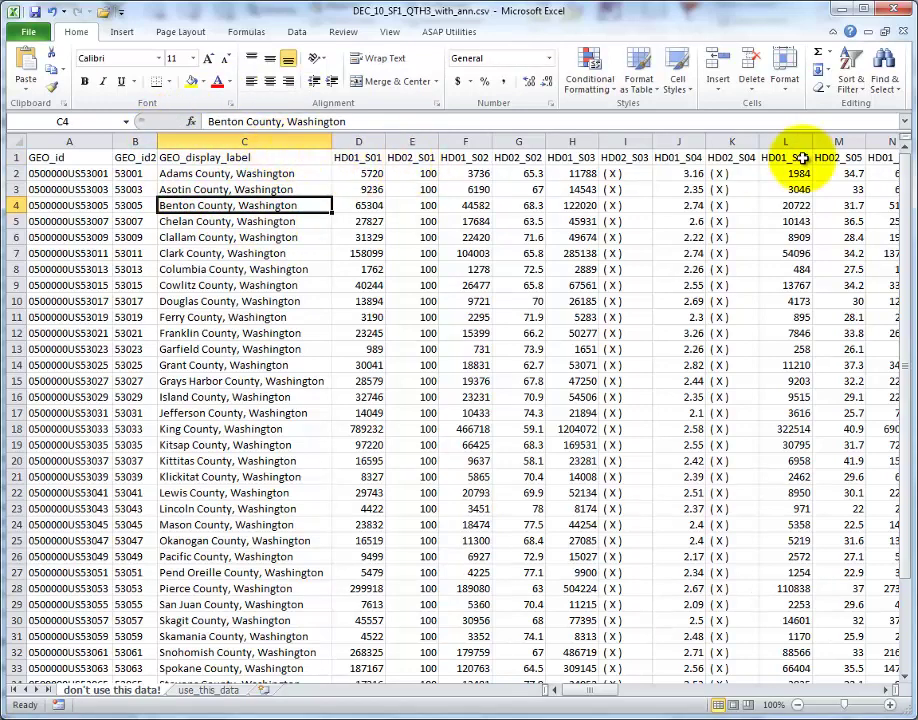
{"action": "left_click", "coordinate": [58, 157]}
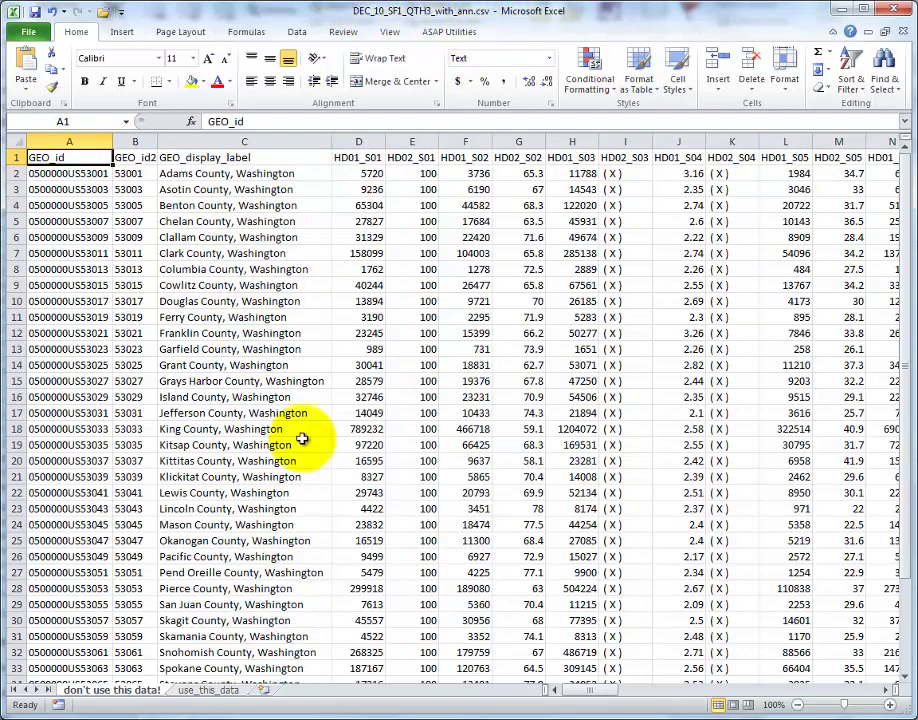
{"action": "left_click", "coordinate": [211, 691]}
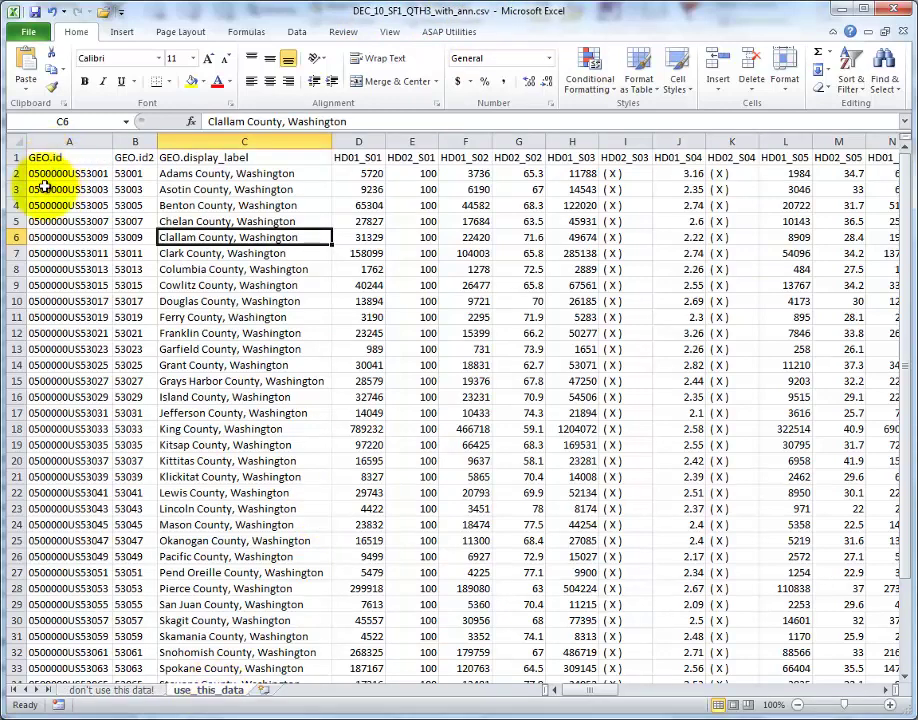
{"action": "left_click", "coordinate": [114, 692]}
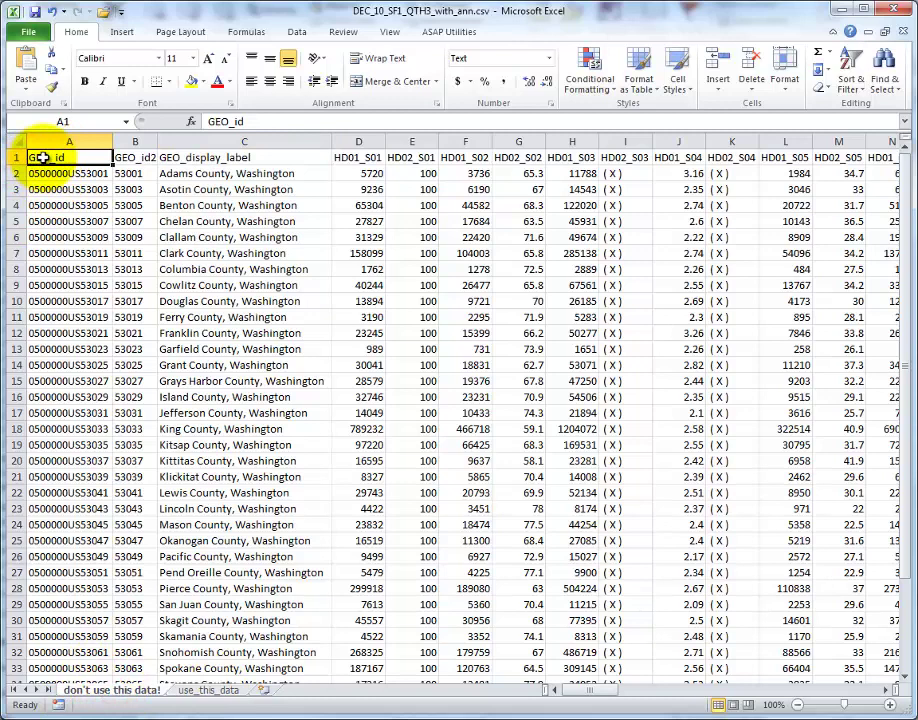
{"action": "left_click_drag", "start_coordinate": [41, 156], "coordinate": [207, 158]}
{"action": "key", "text": "ctrl+c"}
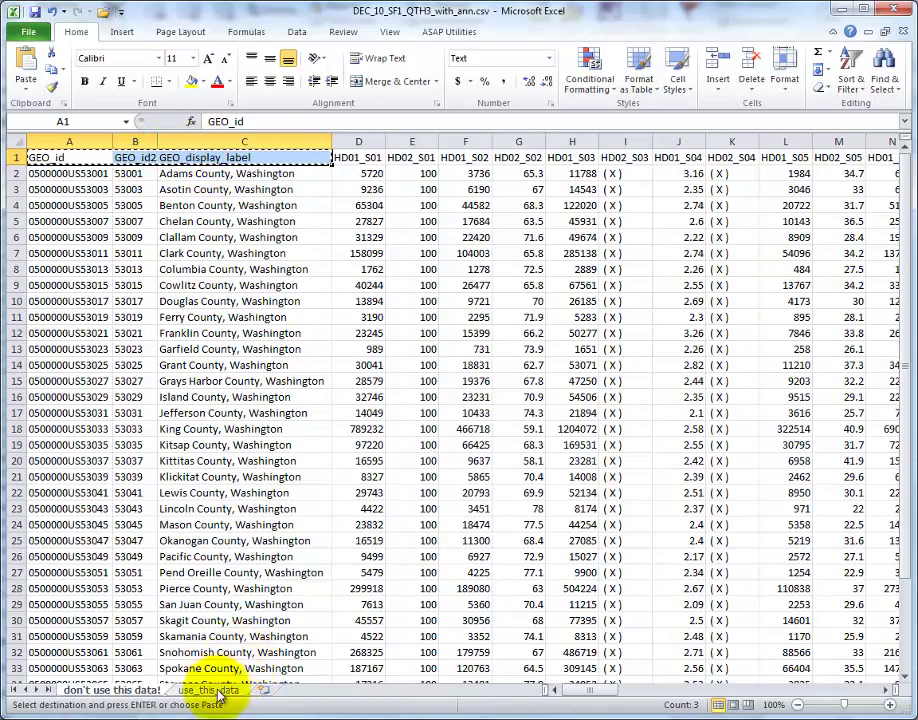
{"action": "left_click", "coordinate": [225, 689]}
{"action": "left_click", "coordinate": [50, 160]}
{"action": "key", "text": "ctrl+v"}
{"action": "left_click", "coordinate": [90, 253]}
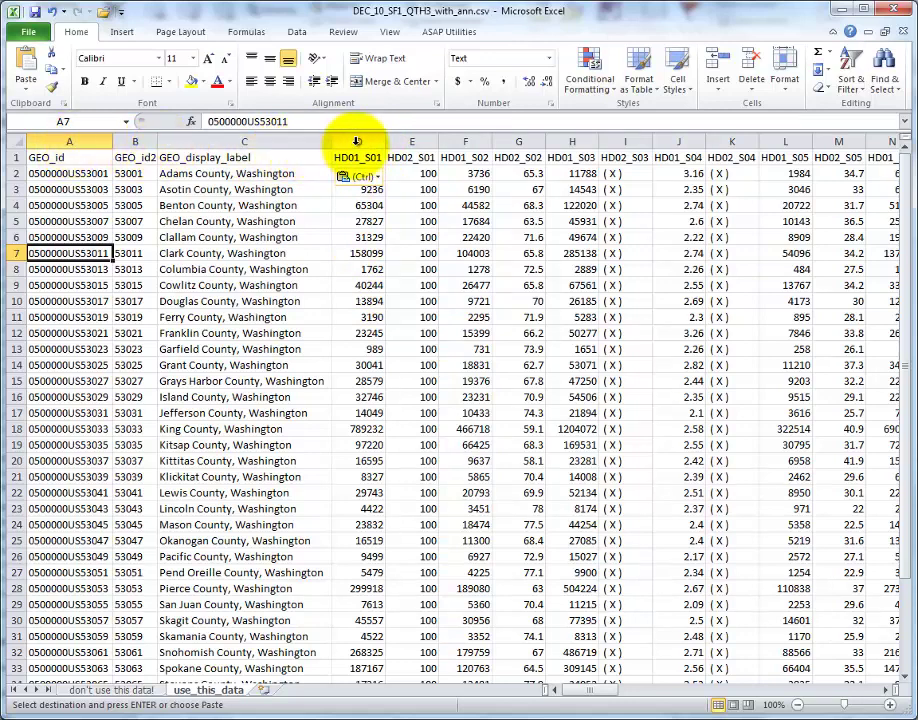
Step: Insert three blank columns before the HD01_S01 column in the use_this_data sheet
{"action": "right_click", "coordinate": [361, 143]}
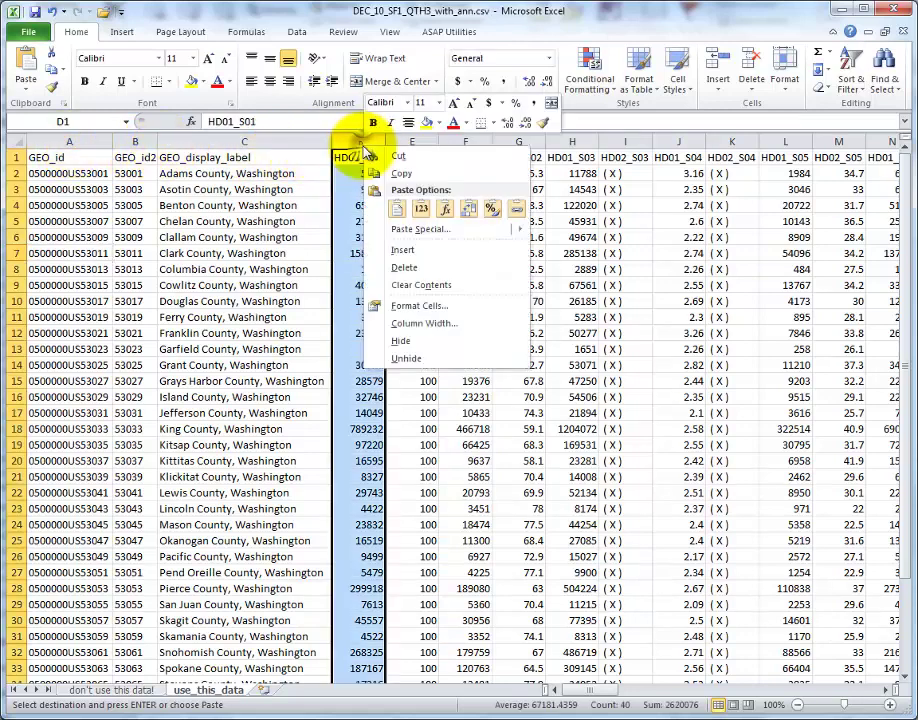
{"action": "left_click", "coordinate": [390, 250]}
{"action": "right_click", "coordinate": [409, 150]}
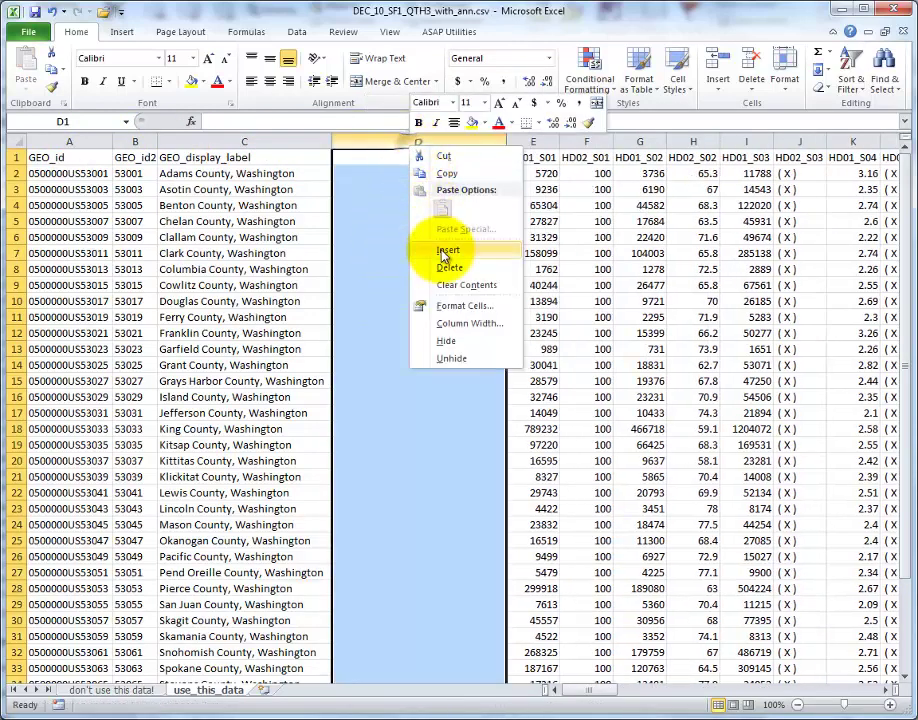
{"action": "left_click", "coordinate": [420, 242]}
{"action": "right_click", "coordinate": [430, 137]}
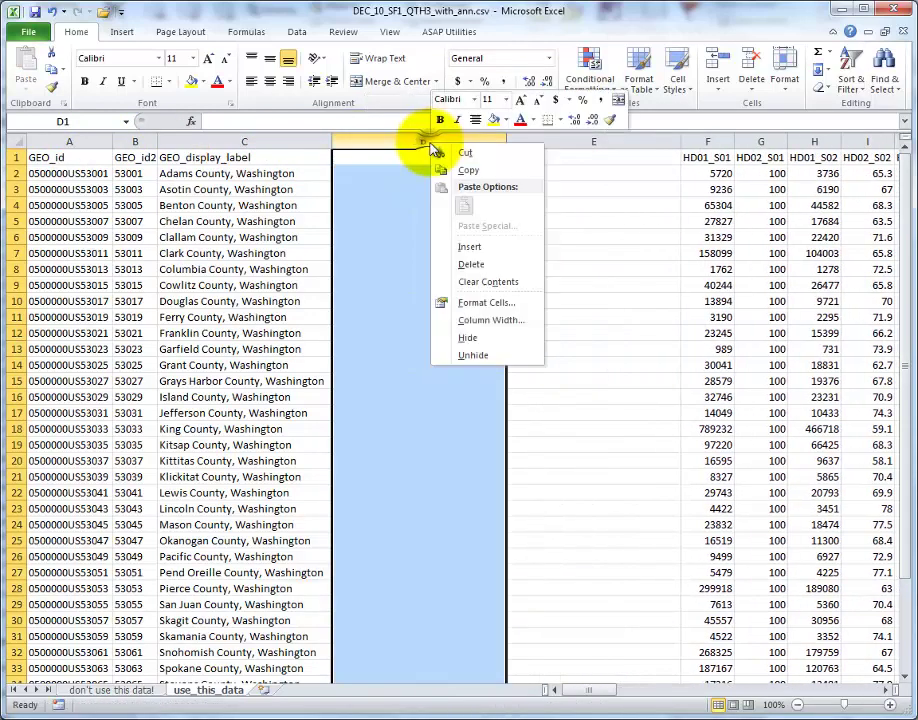
{"action": "left_click", "coordinate": [448, 242]}
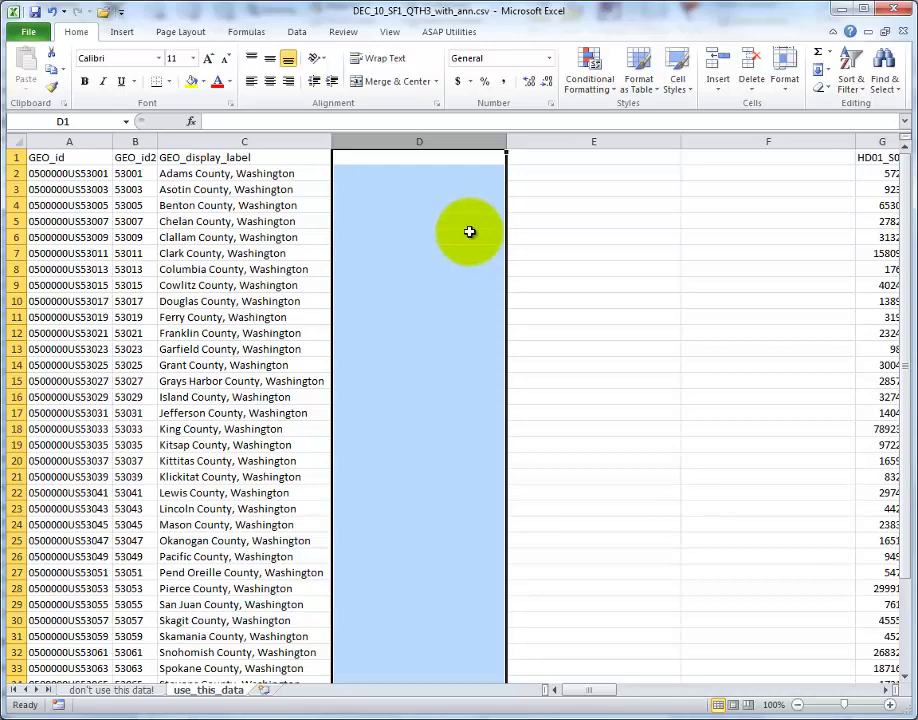
Step: Enter the headers Form_Owners, Form_Renters and Form_Total_Pop in cells D1, E1 and F1
{"action": "left_click", "coordinate": [436, 156]}
{"action": "type", "text": "Form_"}
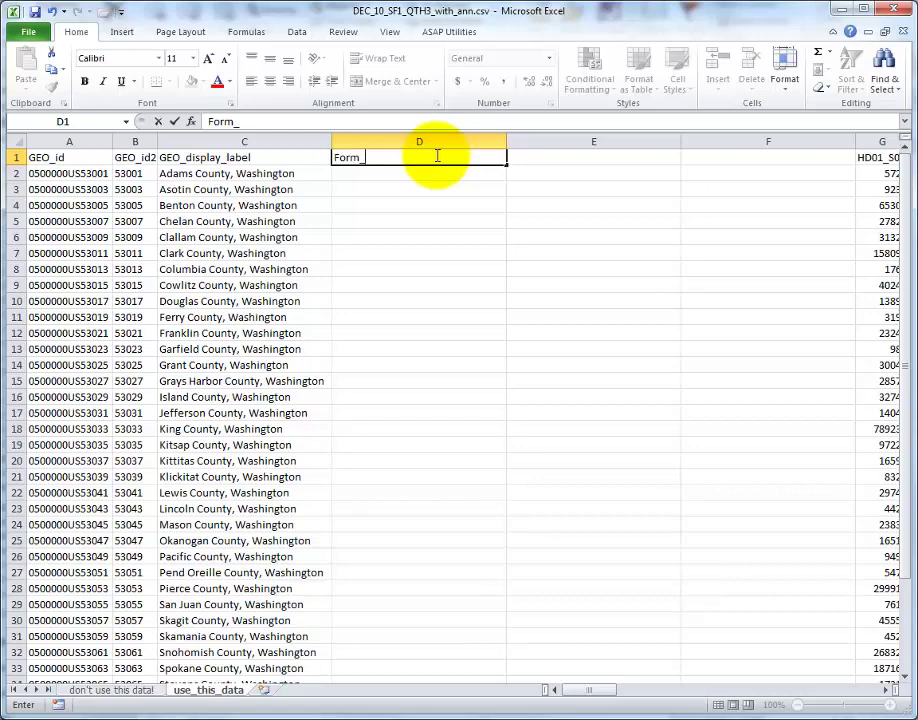
{"action": "type", "text": "Owners"}
{"action": "key", "text": "Tab"}
{"action": "type", "text": "Form"}
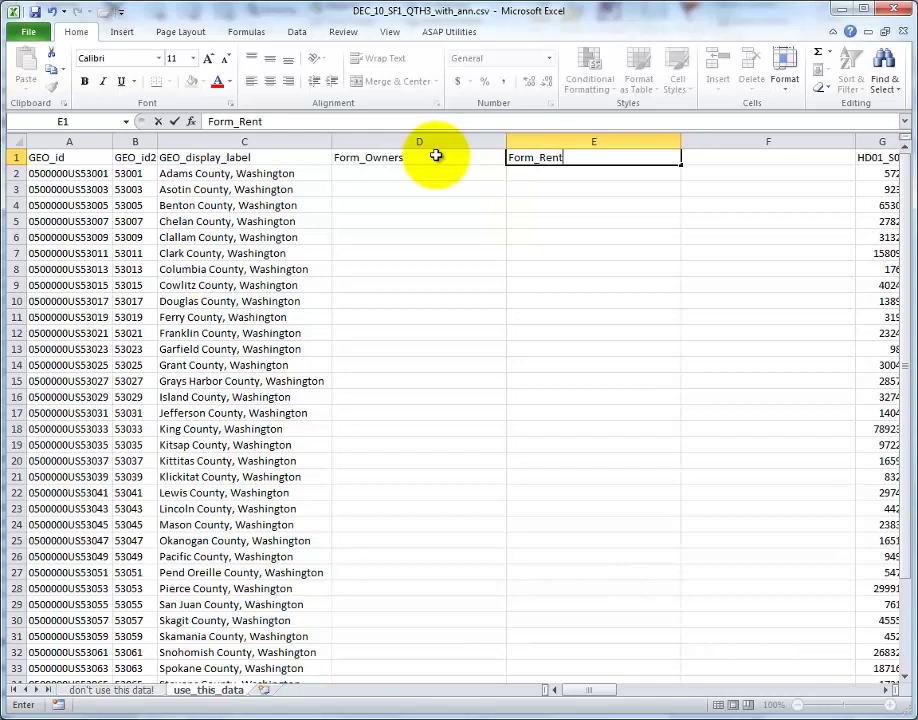
{"action": "type", "text": "_Renters"}
{"action": "key", "text": "Tab"}
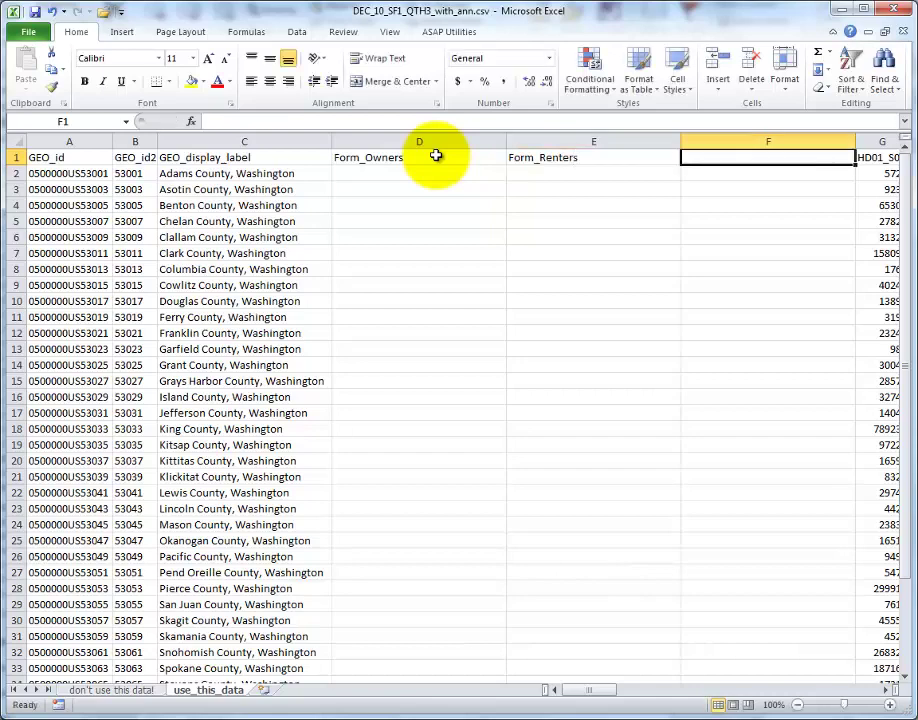
{"action": "type", "text": "Form_Total_Pop"}
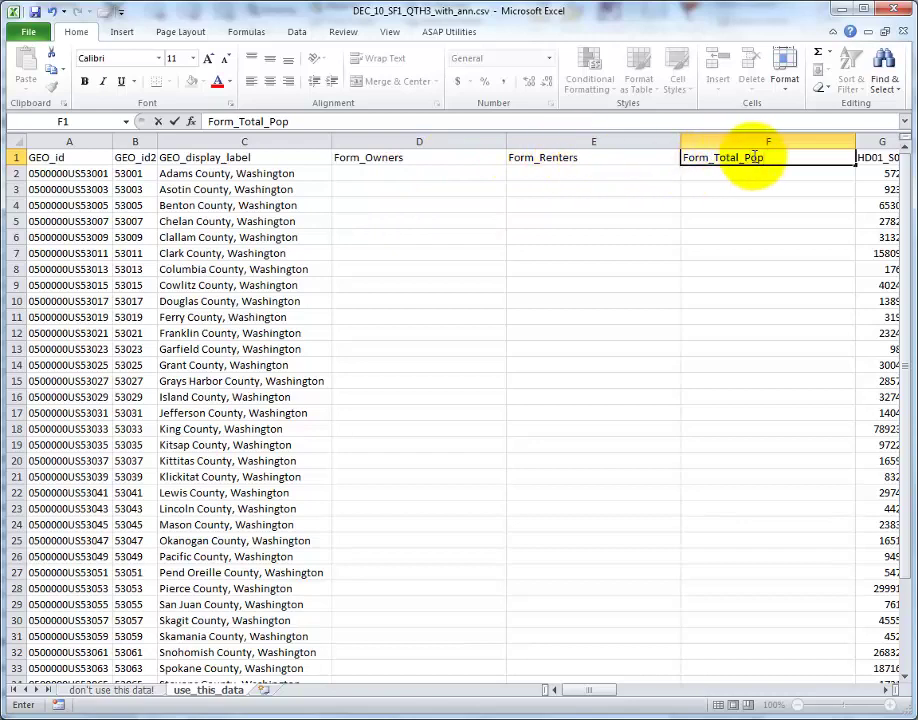
{"action": "left_click", "coordinate": [762, 183]}
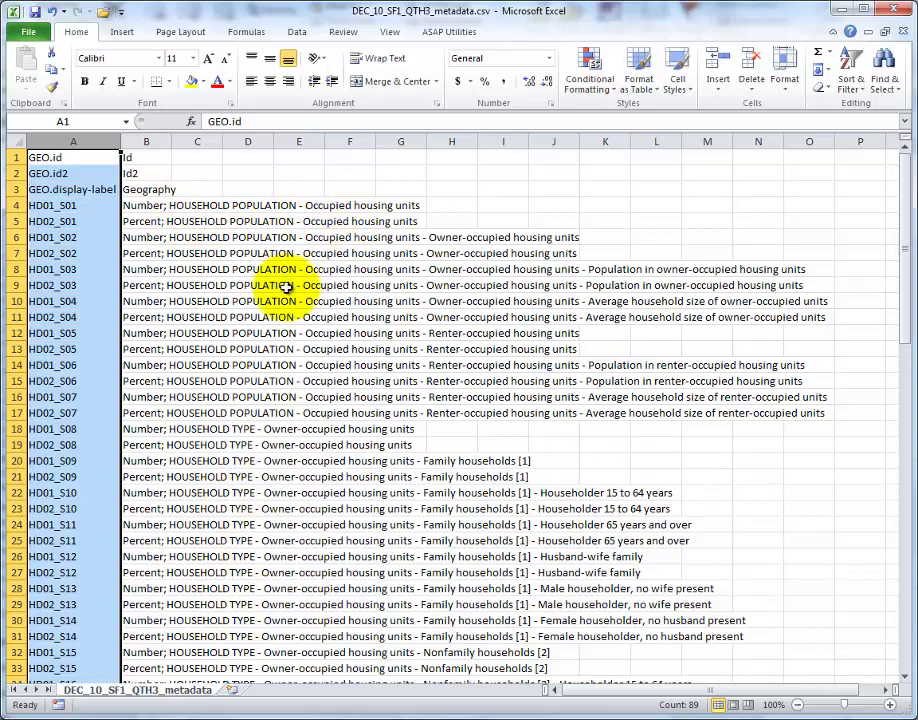
Step: Switch to the DEC_10_SF1_QTH3_metadata workbook and look up the field code for the population in owner-occupied housing units
{"action": "left_click", "coordinate": [146, 269]}
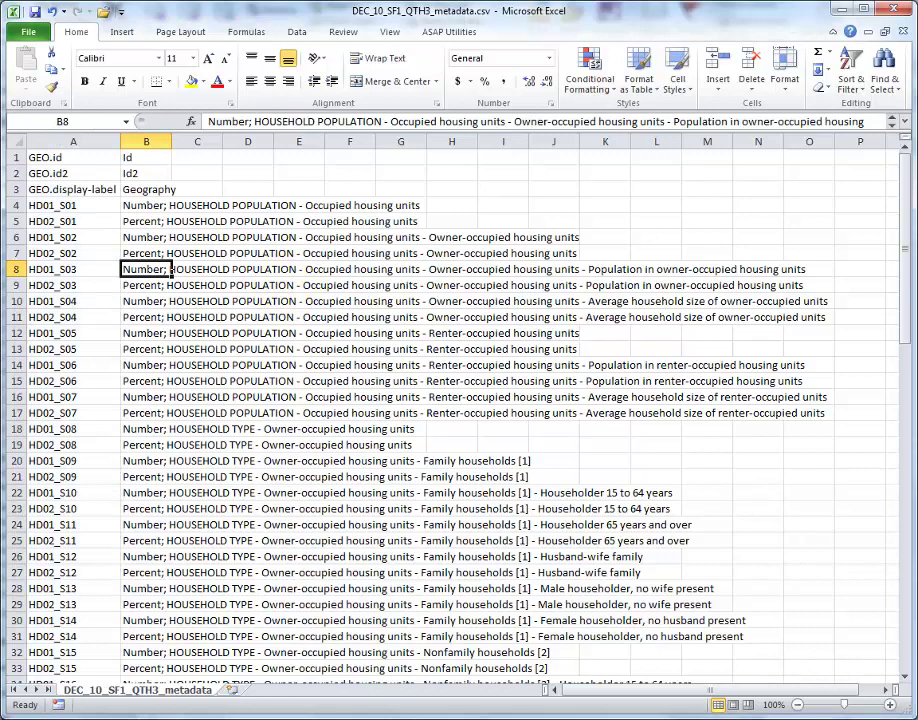
{"action": "left_click", "coordinate": [130, 238]}
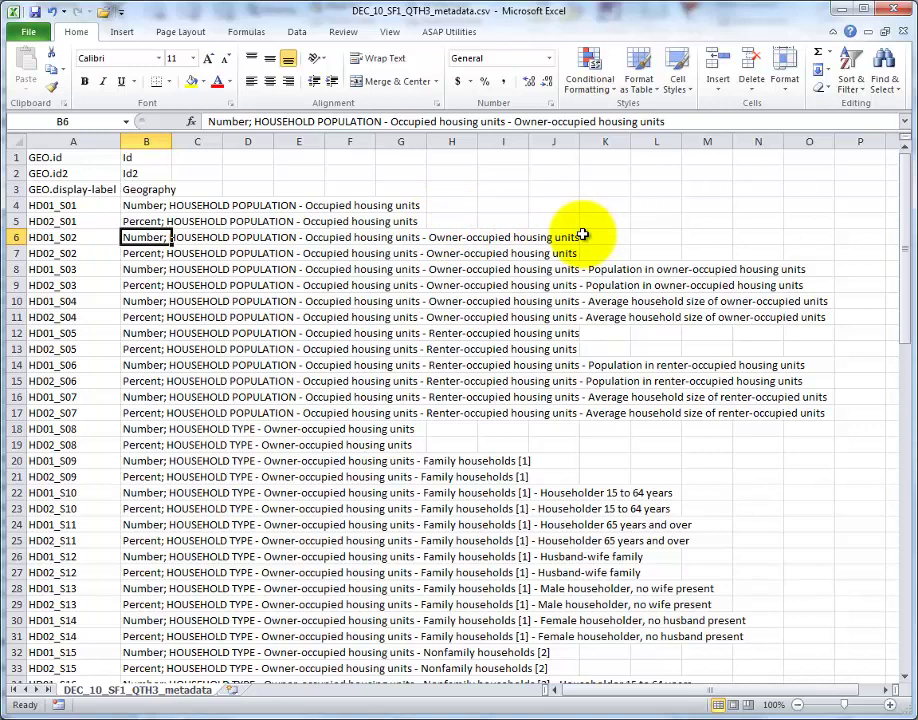
{"action": "left_click", "coordinate": [828, 269]}
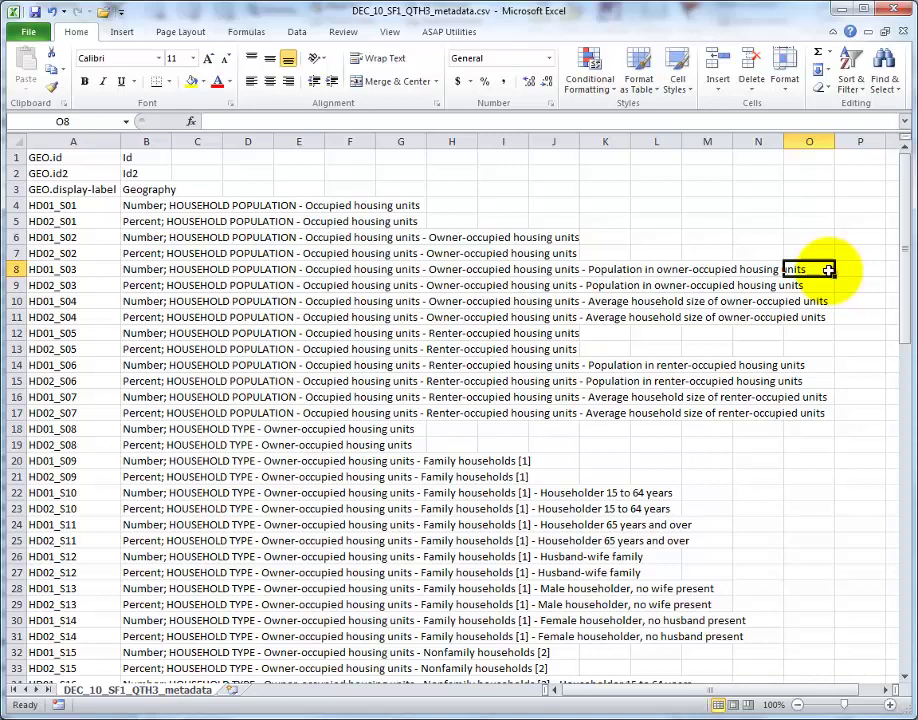
{"action": "left_click", "coordinate": [619, 269]}
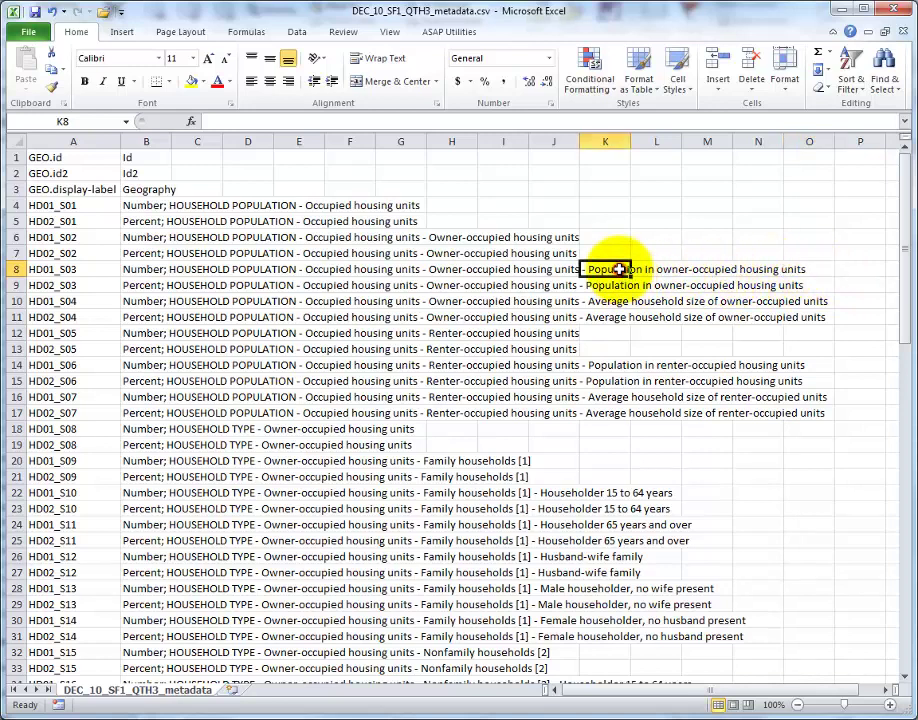
{"action": "left_click", "coordinate": [12, 269]}
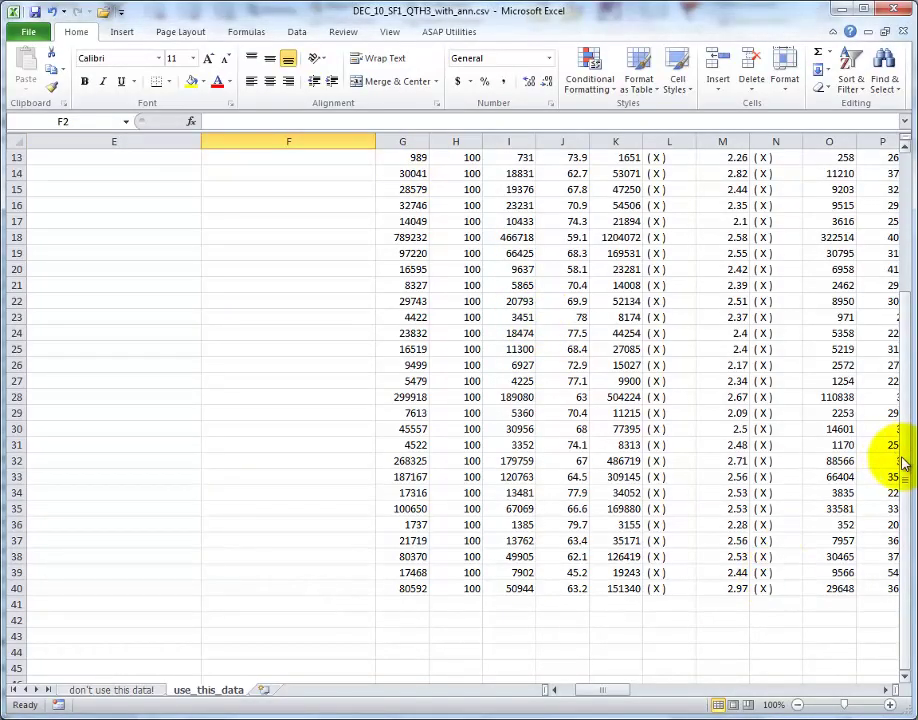
Step: Back in the use_this_data sheet, fill D2 under Form_Owners with the formula =K2, referencing the HD01_S03 column
{"action": "left_click_drag", "start_coordinate": [901, 461], "coordinate": [872, 255]}
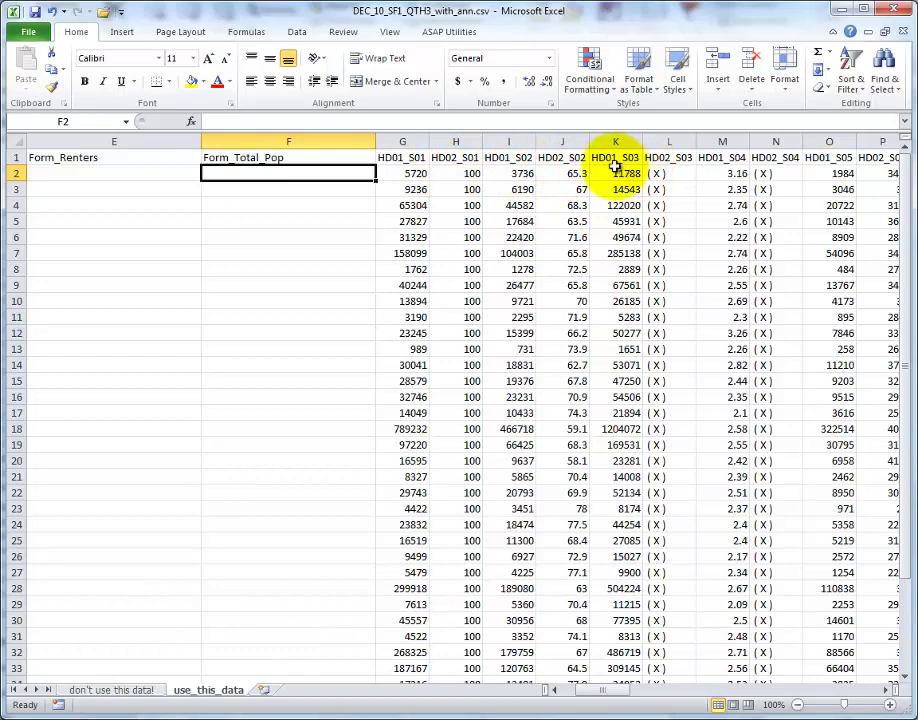
{"action": "left_click", "coordinate": [619, 140]}
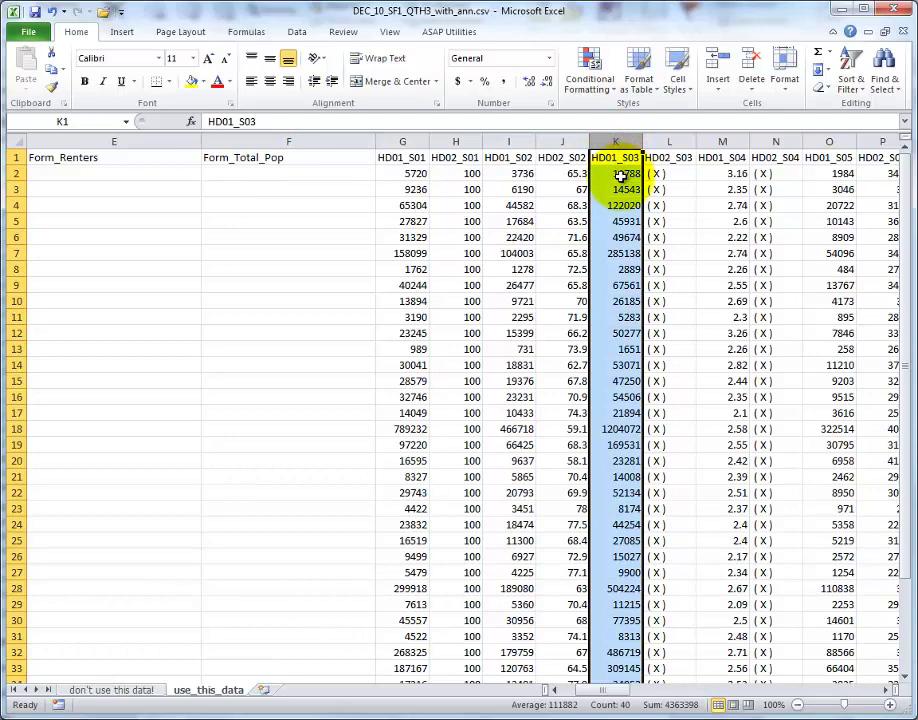
{"action": "left_click", "coordinate": [620, 175]}
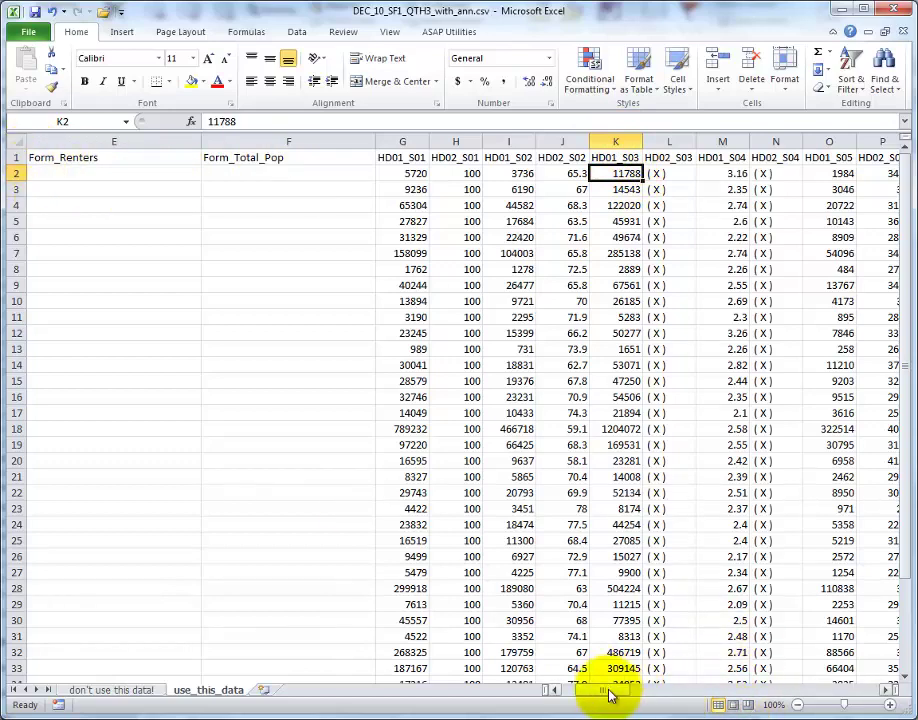
{"action": "left_click_drag", "start_coordinate": [609, 690], "coordinate": [594, 692]}
{"action": "left_click", "coordinate": [382, 175]}
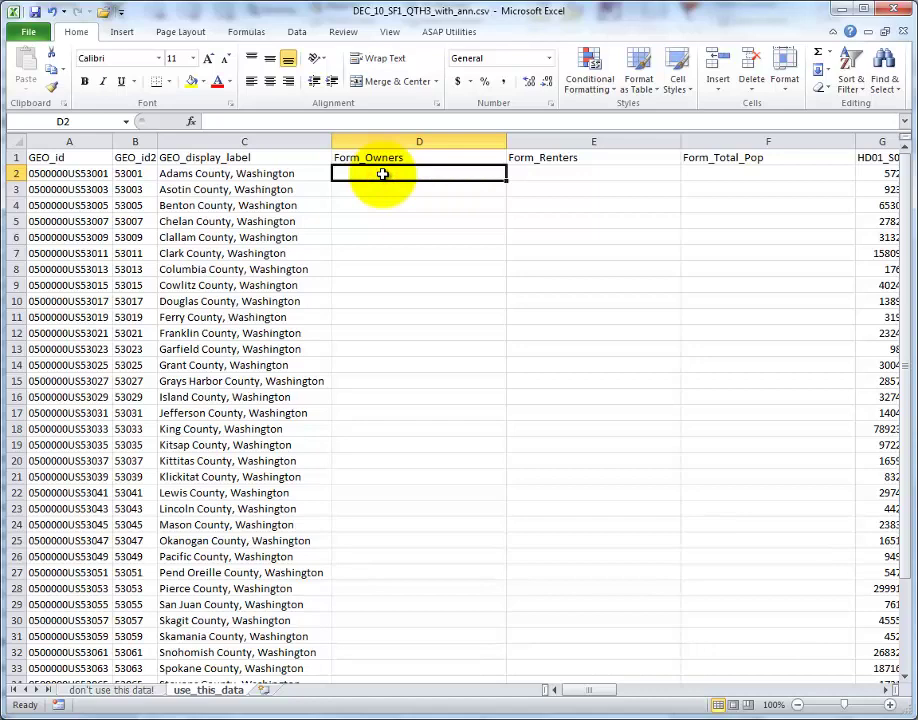
{"action": "type", "text": "="}
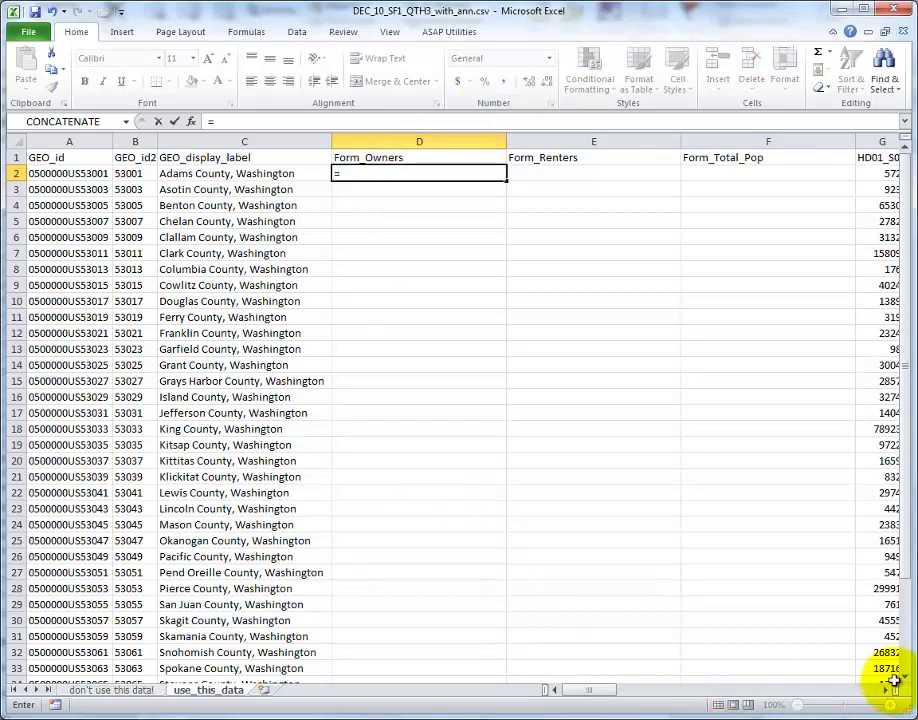
{"action": "left_click", "coordinate": [889, 690]}
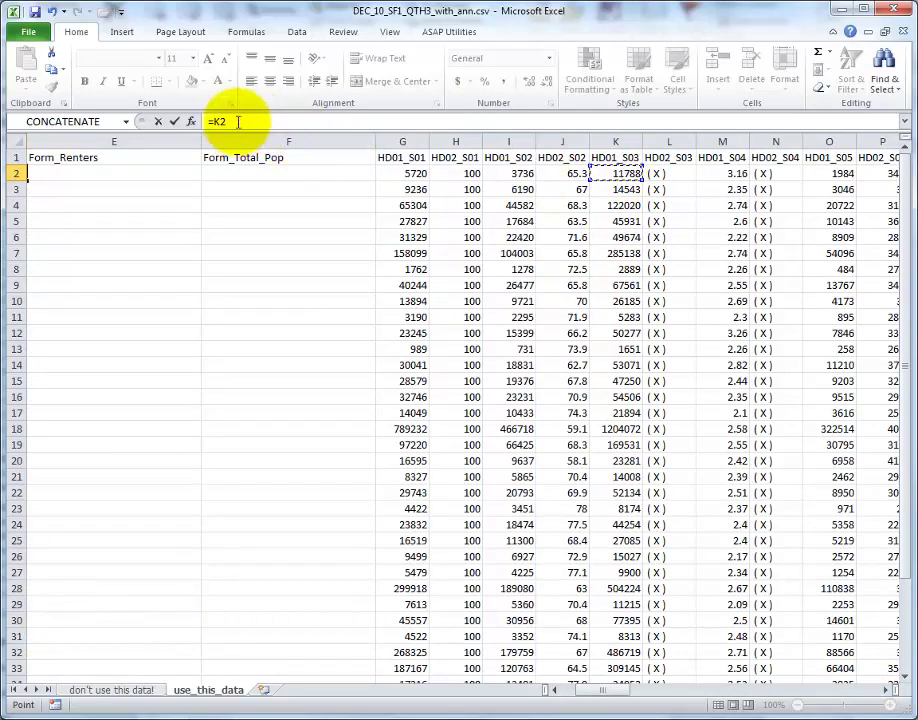
{"action": "key", "text": "Return"}
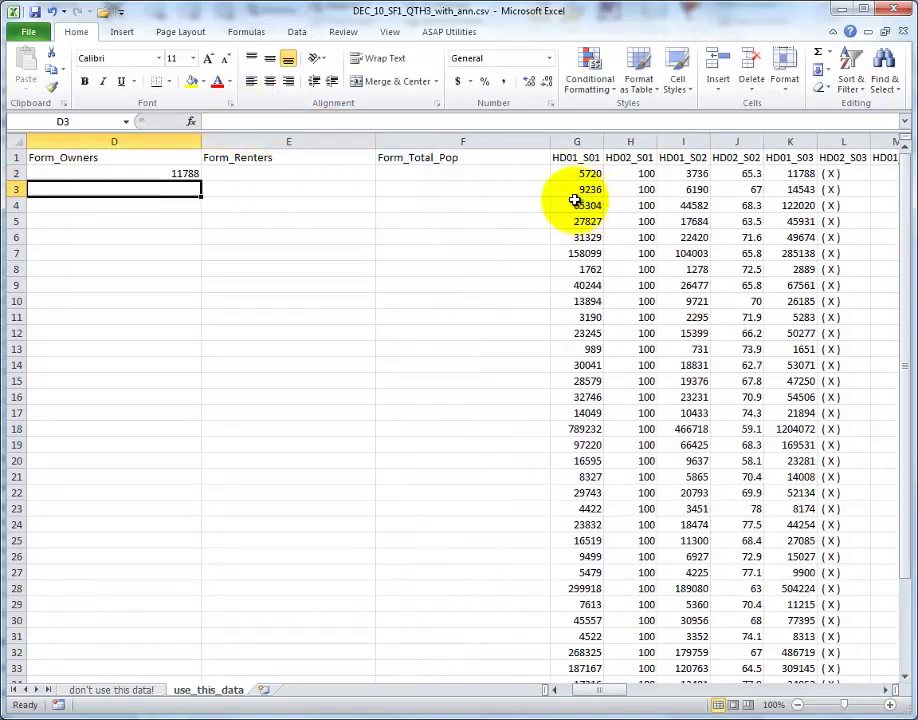
Step: Autofit the widths of columns D, E and F to their Form_ headers
{"action": "left_click_drag", "start_coordinate": [203, 142], "coordinate": [203, 142]}
{"action": "double_click", "coordinate": [203, 142]}
{"action": "double_click", "coordinate": [279, 142]}
{"action": "double_click", "coordinate": [351, 145]}
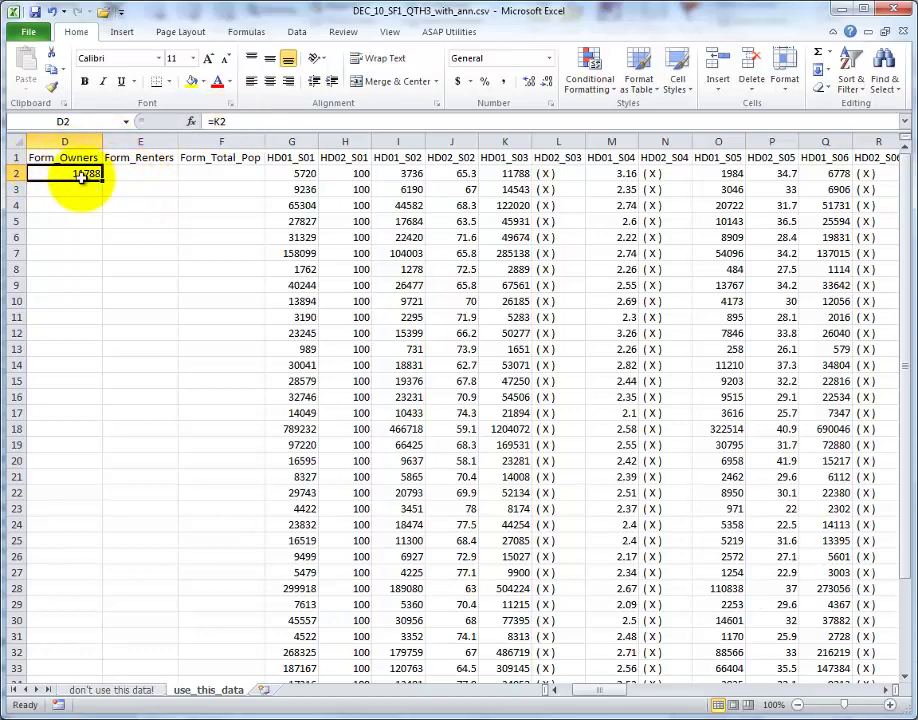
Step: Look up the renter-occupied population field in the metadata workbook and set E2 under Form_Renters to =Q2, referencing HD01_S06
{"action": "left_click", "coordinate": [141, 174]}
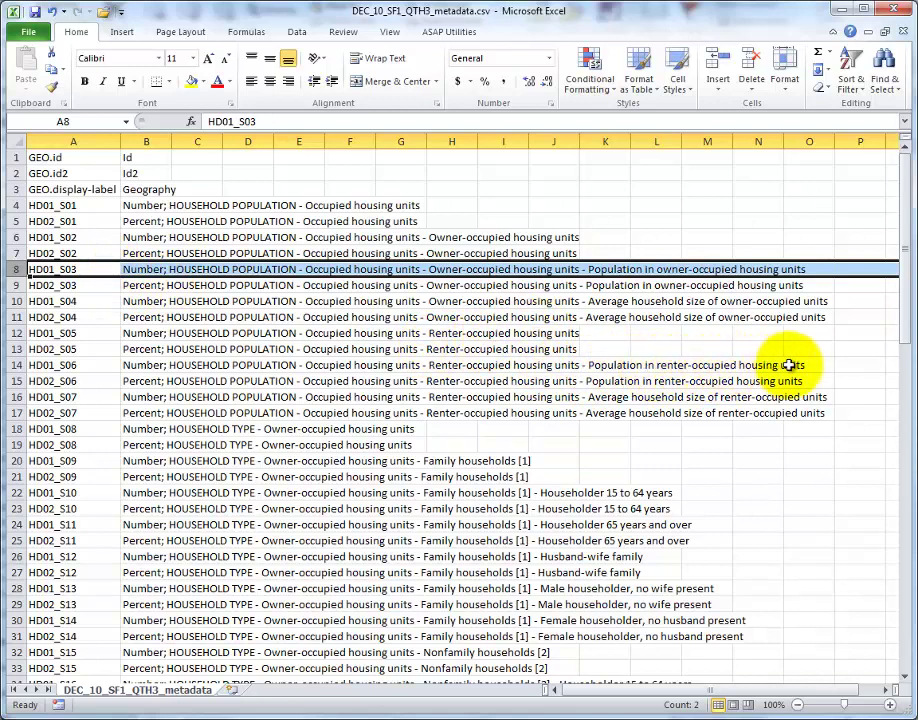
{"action": "left_click", "coordinate": [90, 366]}
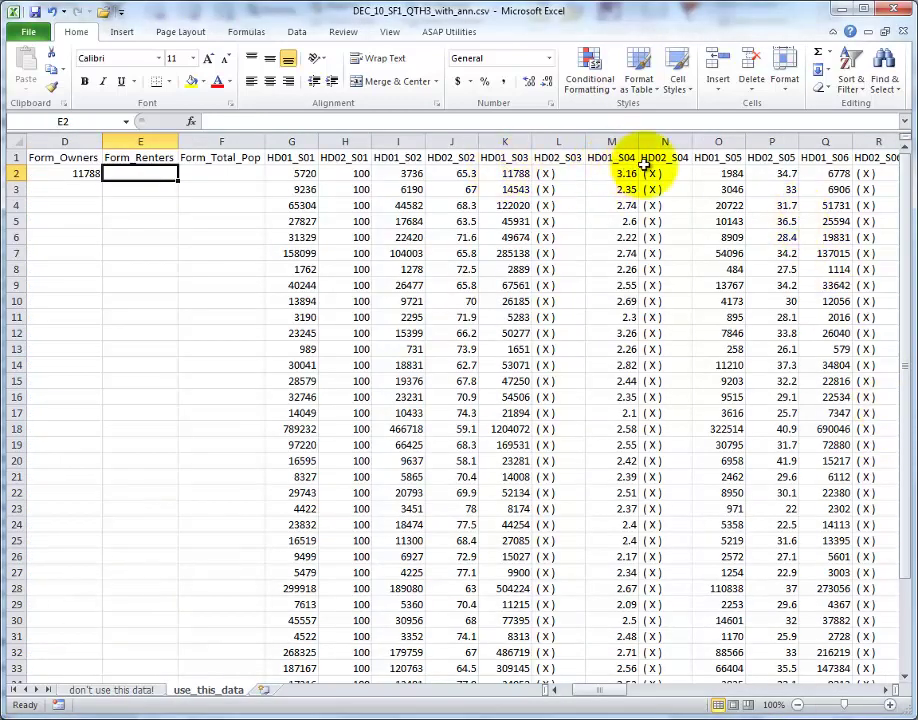
{"action": "left_click", "coordinate": [836, 172]}
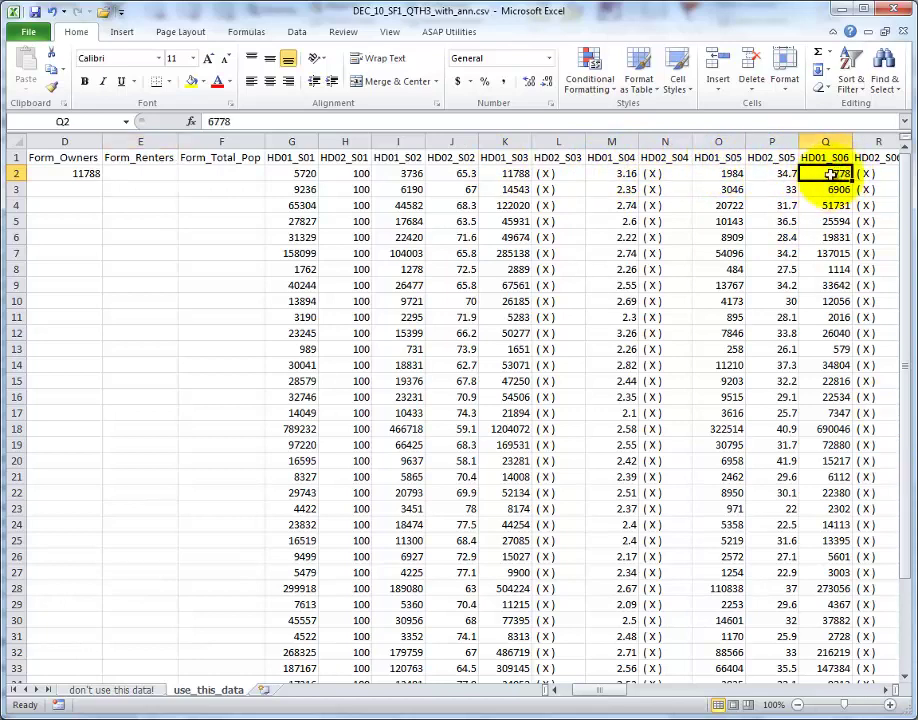
{"action": "left_click", "coordinate": [148, 173]}
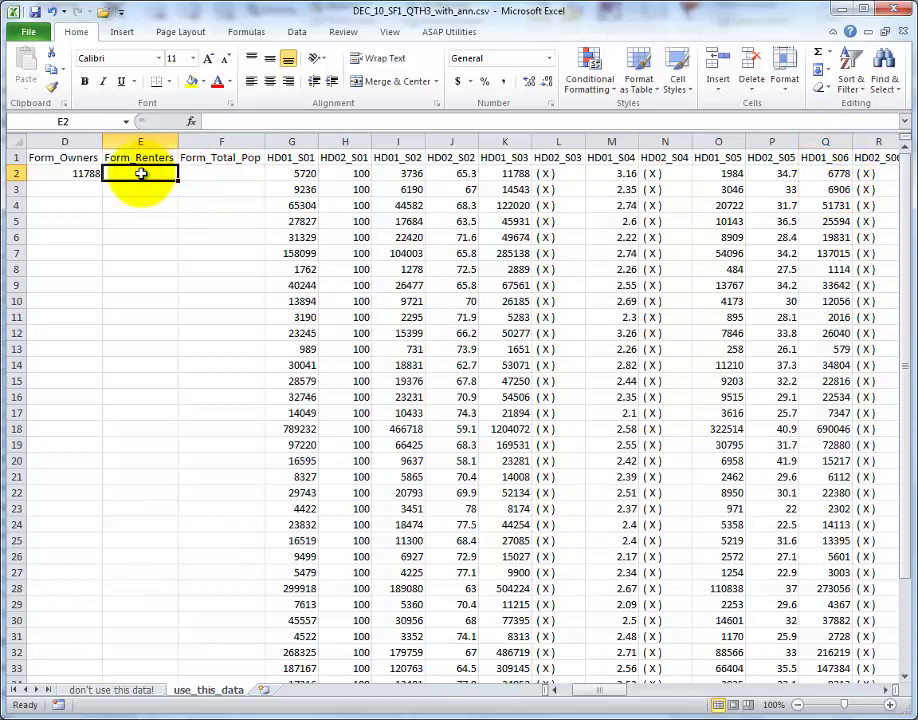
{"action": "type", "text": "="}
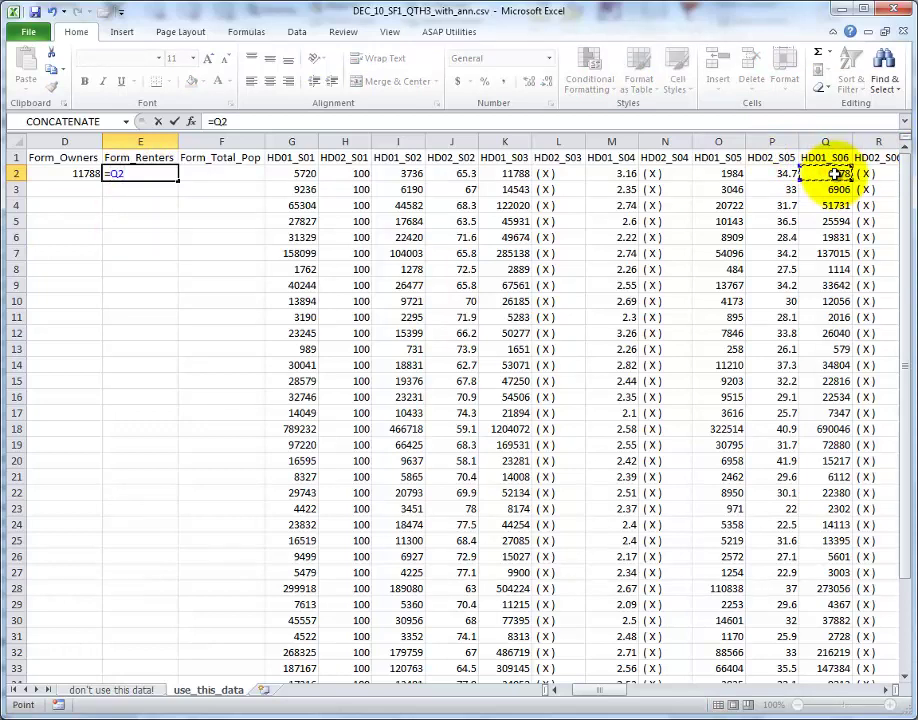
{"action": "key", "text": "Return"}
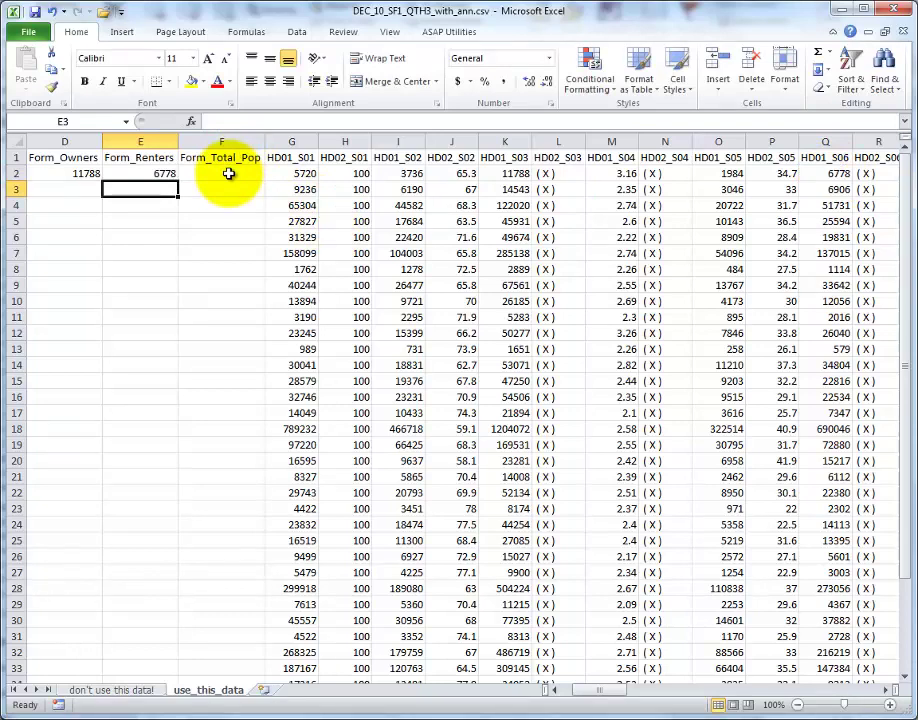
Step: Enter the formula =D2+E2 in F2 under Form_Total_Pop to add the owner and renter populations
{"action": "left_click", "coordinate": [219, 175]}
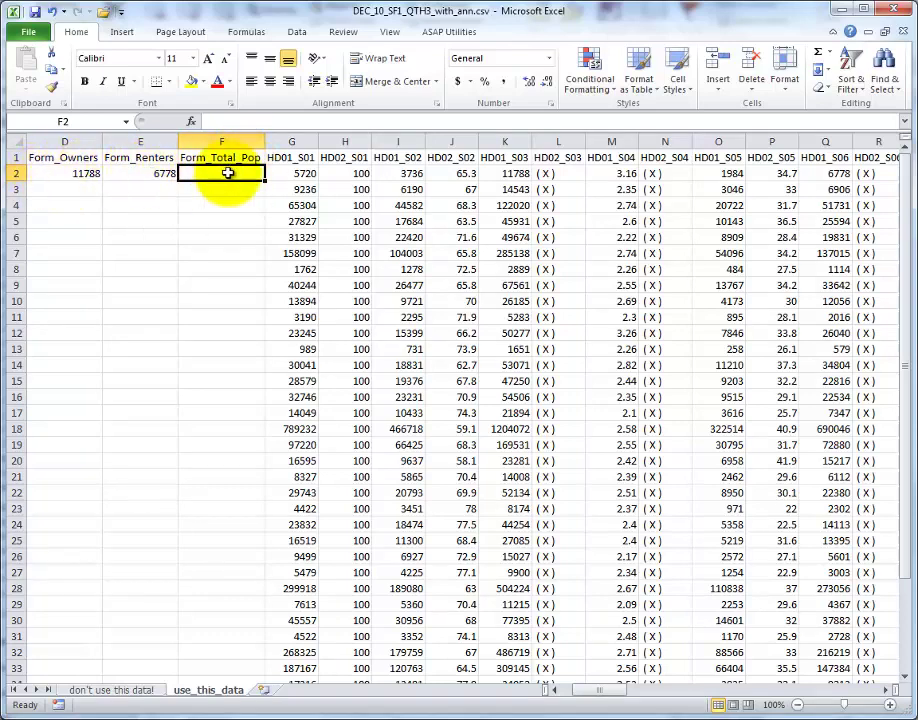
{"action": "type", "text": "="}
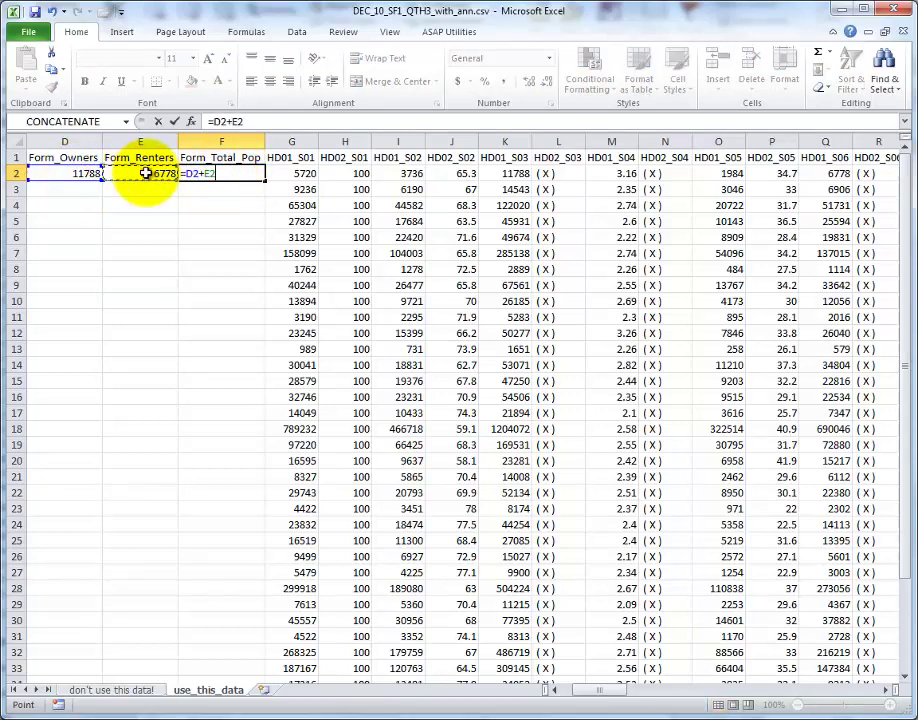
{"action": "key", "text": "Return"}
Step: Try to fill the two-row block D2:F3 down through row 40 of the three Form_ columns
{"action": "left_click", "coordinate": [72, 173]}
{"action": "left_click_drag", "start_coordinate": [72, 173], "coordinate": [263, 562]}
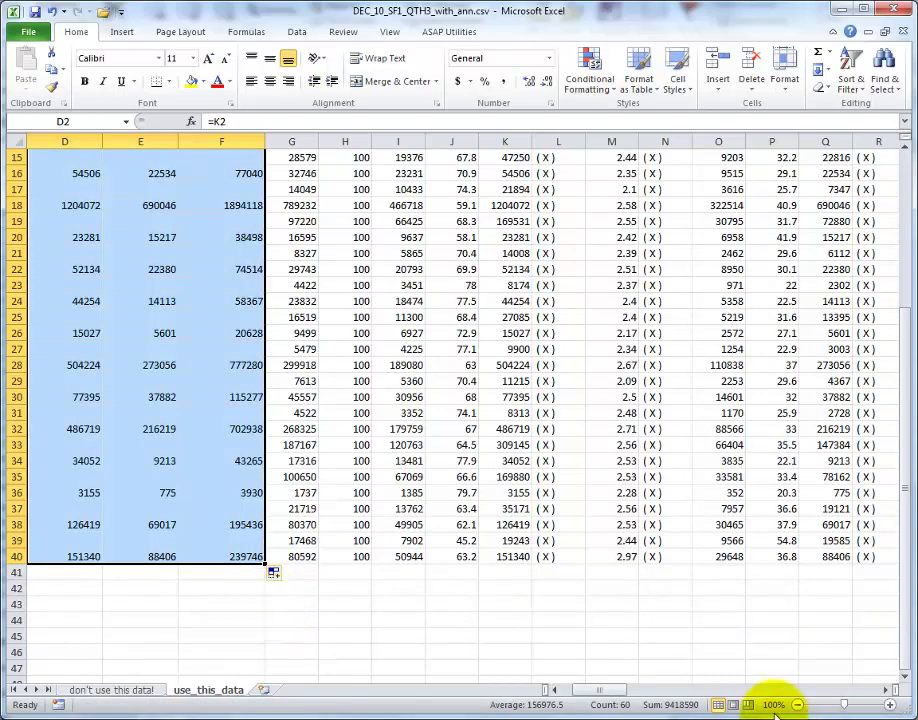
{"action": "left_click_drag", "start_coordinate": [605, 690], "coordinate": [553, 693]}
{"action": "scroll", "coordinate": [483, 450], "scroll_direction": "up", "scroll_amount": 5}
{"action": "left_click", "coordinate": [459, 321]}
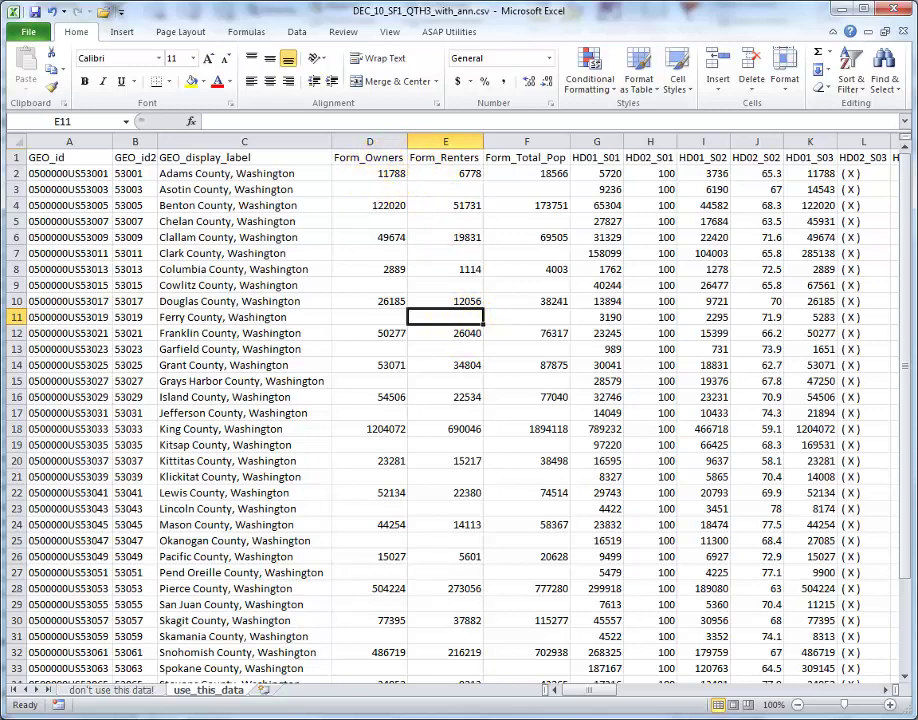
{"action": "left_click_drag", "start_coordinate": [370, 173], "coordinate": [527, 173]}
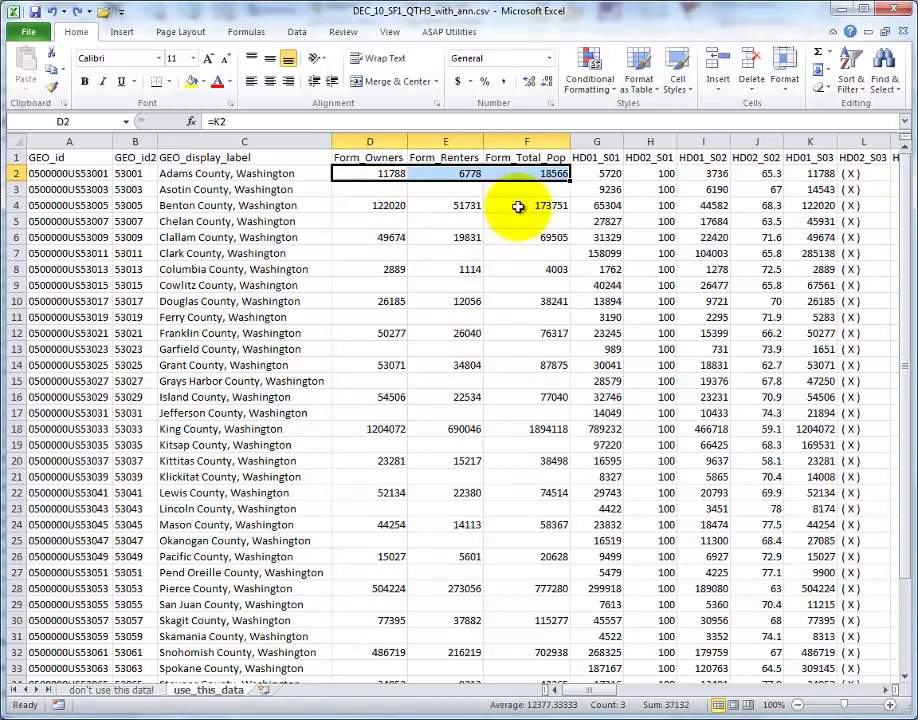
{"action": "left_click", "coordinate": [421, 206]}
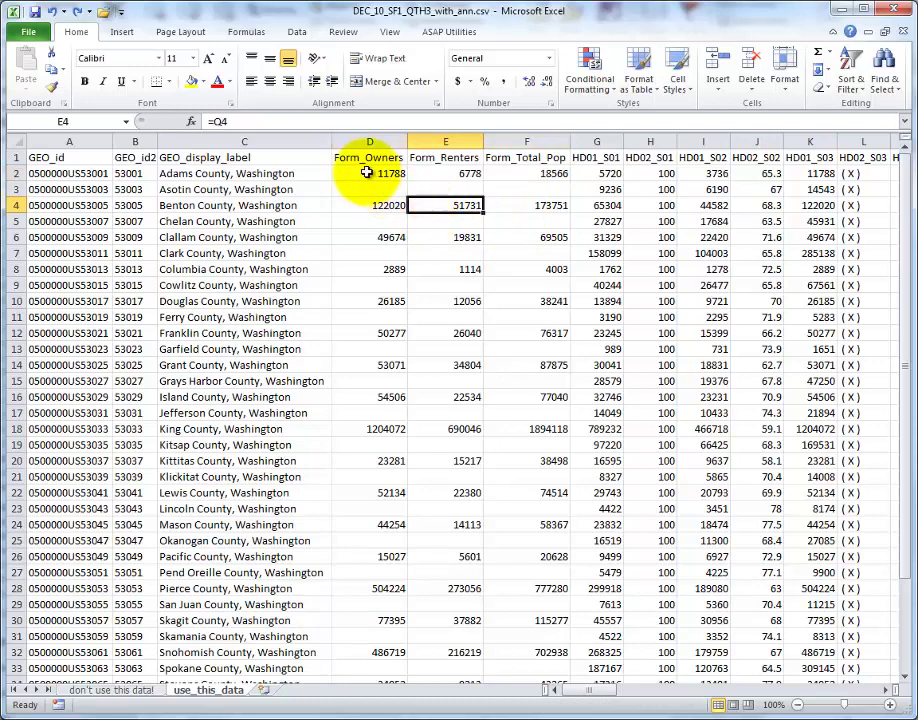
{"action": "key", "text": "ctrl+z"}
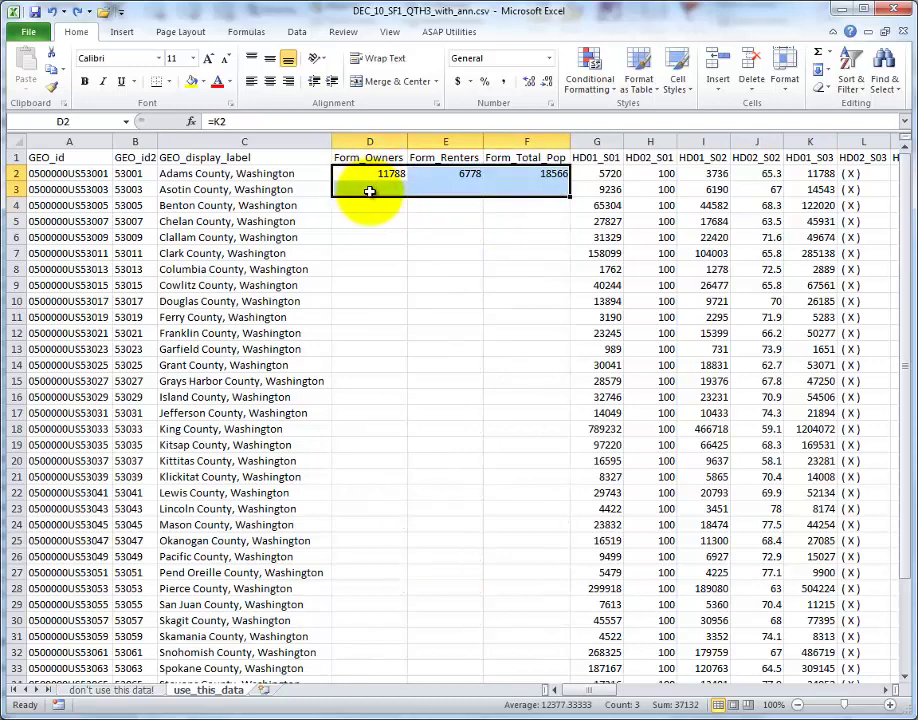
Step: Fill the formulas in D2:F2 down through row 40 for all Washington counties
{"action": "left_click_drag", "start_coordinate": [381, 172], "coordinate": [545, 174]}
{"action": "left_click", "coordinate": [368, 174]}
{"action": "left_click_drag", "start_coordinate": [366, 174], "coordinate": [553, 176]}
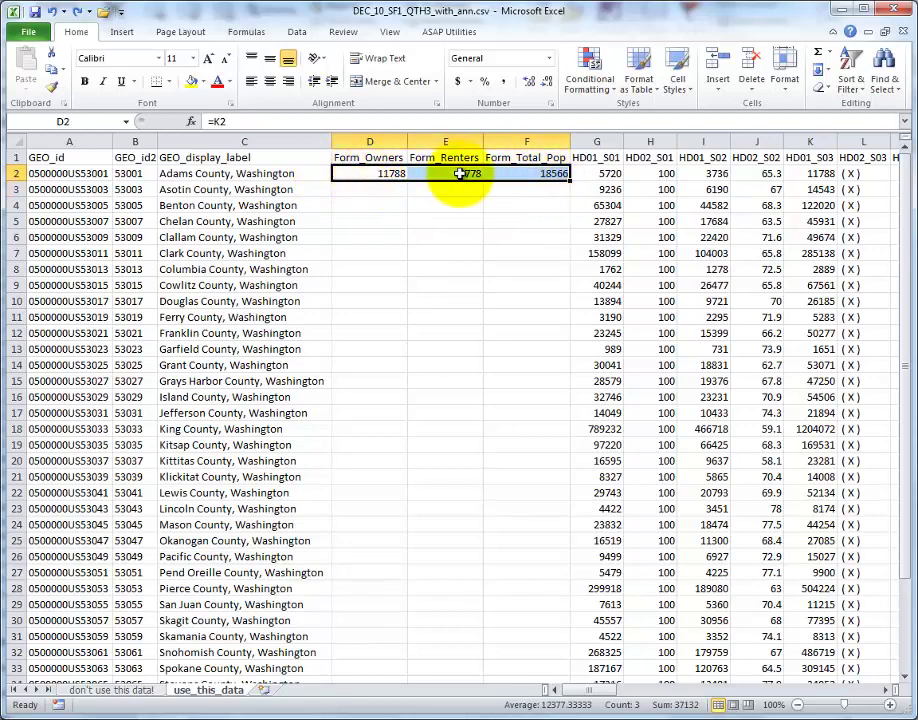
{"action": "left_click_drag", "start_coordinate": [570, 181], "coordinate": [574, 652]}
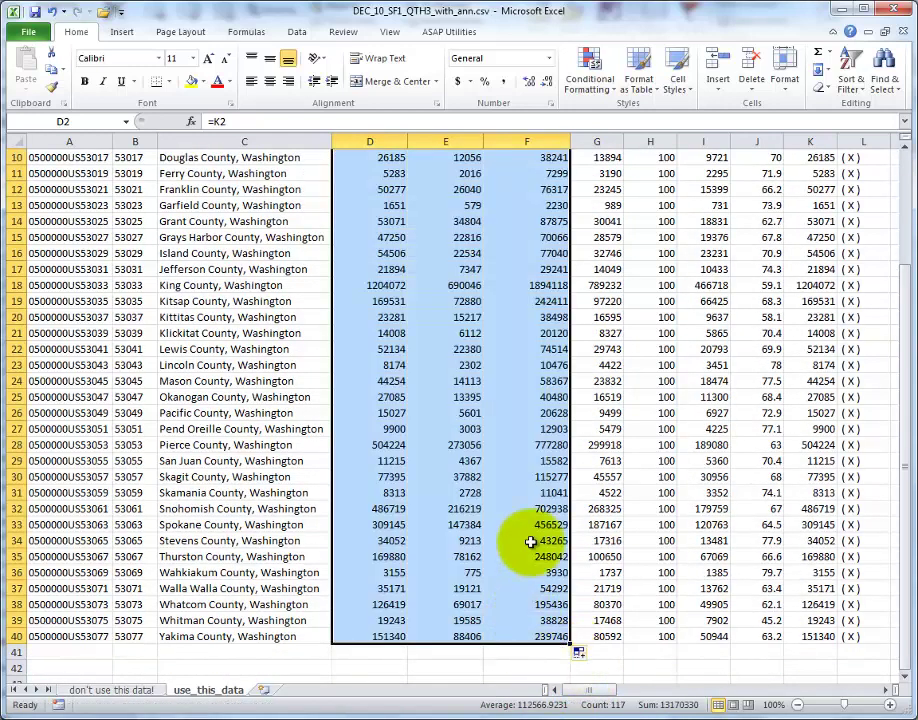
{"action": "scroll", "coordinate": [510, 470], "scroll_direction": "up", "scroll_amount": 3}
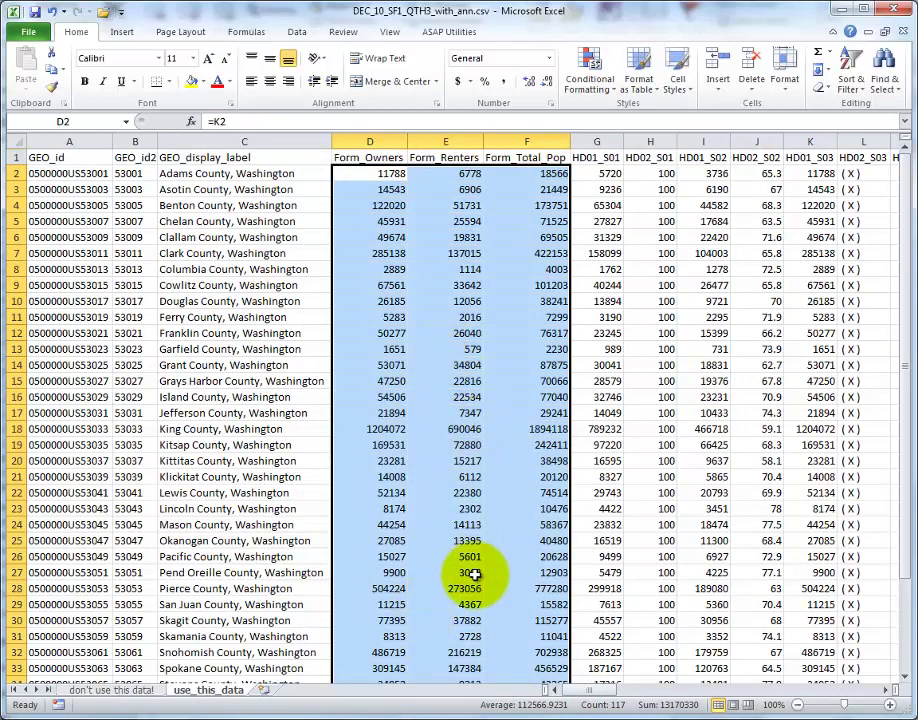
{"action": "left_click", "coordinate": [380, 174]}
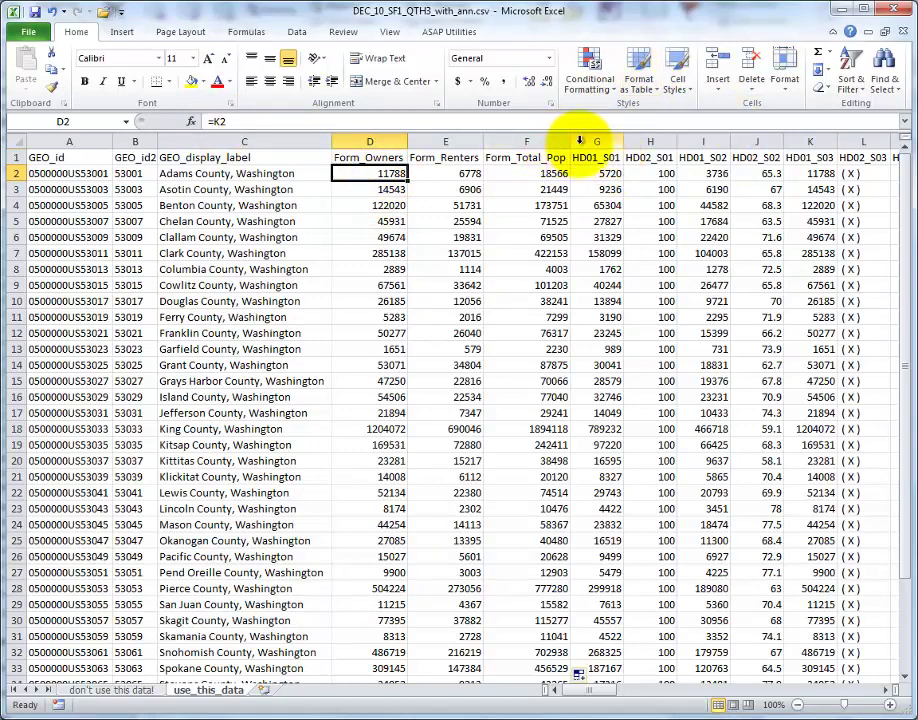
{"action": "left_click", "coordinate": [540, 141]}
{"action": "right_click", "coordinate": [543, 148]}
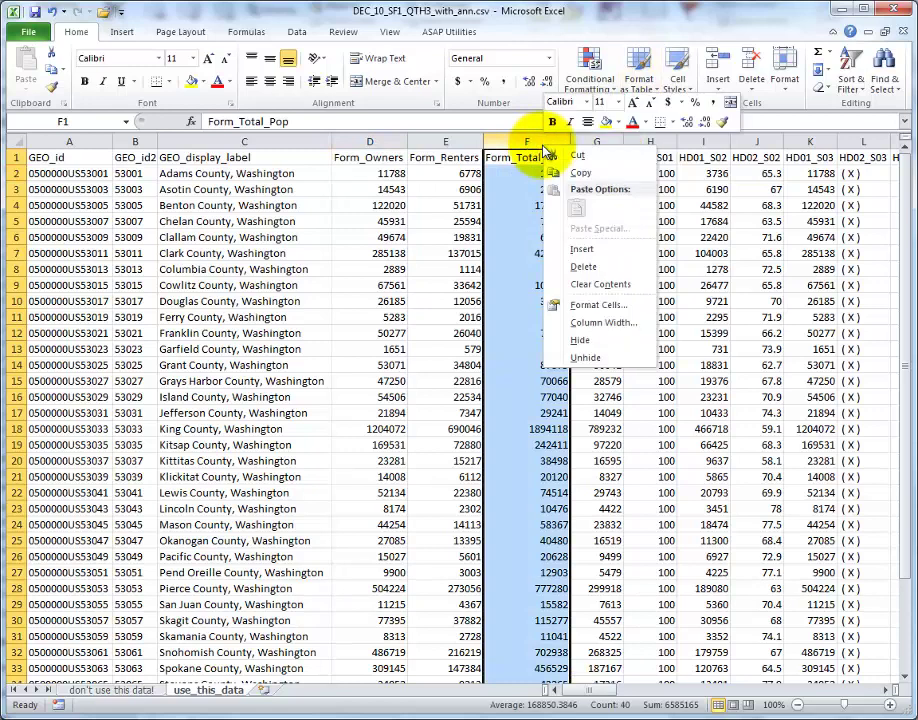
{"action": "left_click", "coordinate": [582, 249]}
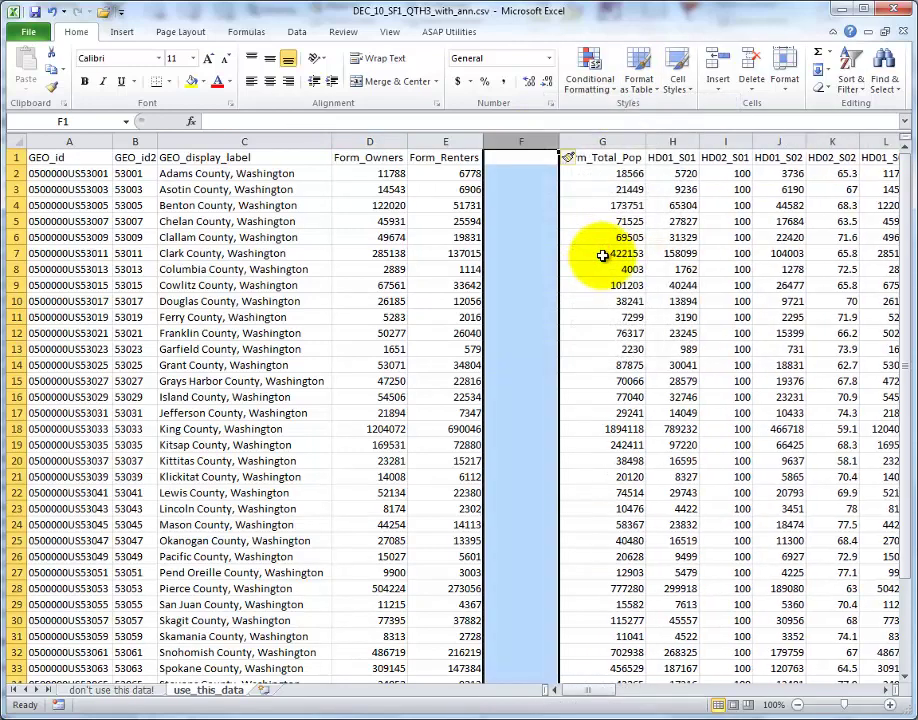
{"action": "key", "text": "ctrl+z"}
Step: Insert three blank columns between Form_Total_Pop and HD01_S01
{"action": "left_click", "coordinate": [600, 141]}
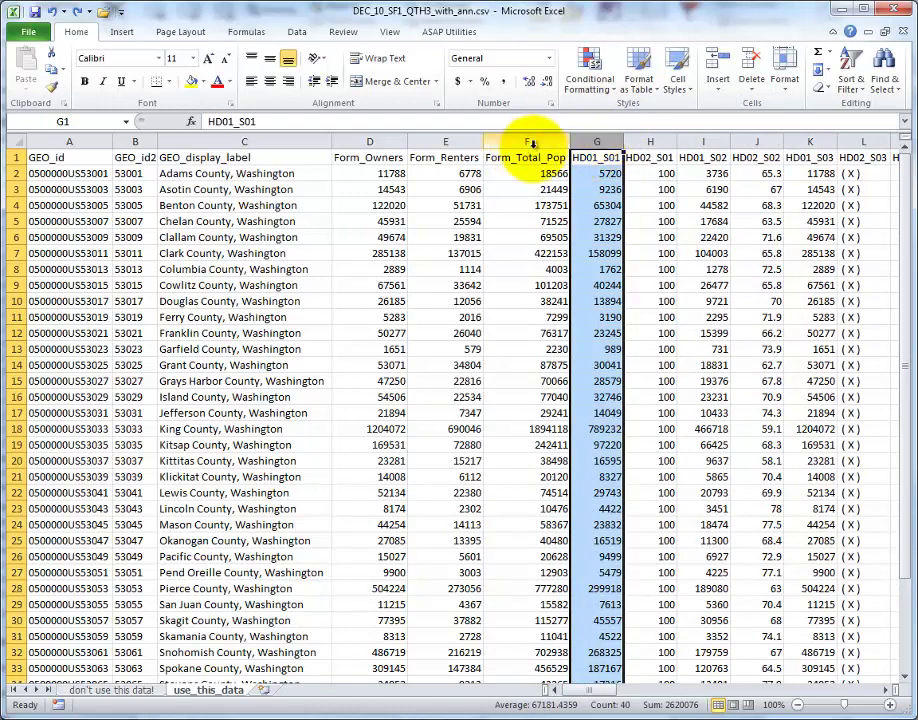
{"action": "right_click", "coordinate": [596, 147]}
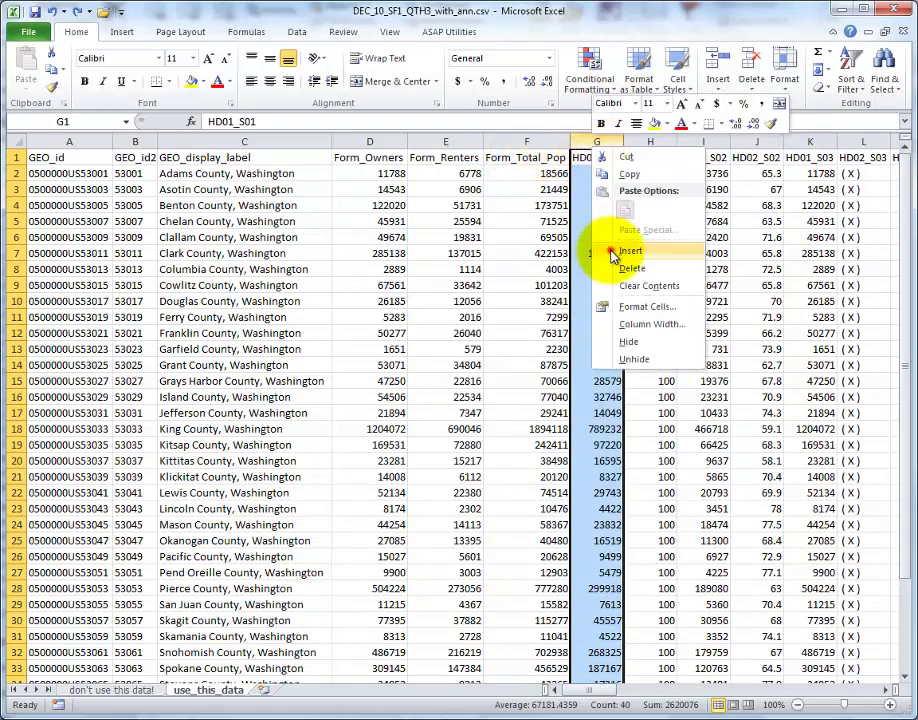
{"action": "left_click", "coordinate": [607, 251]}
{"action": "right_click", "coordinate": [620, 152]}
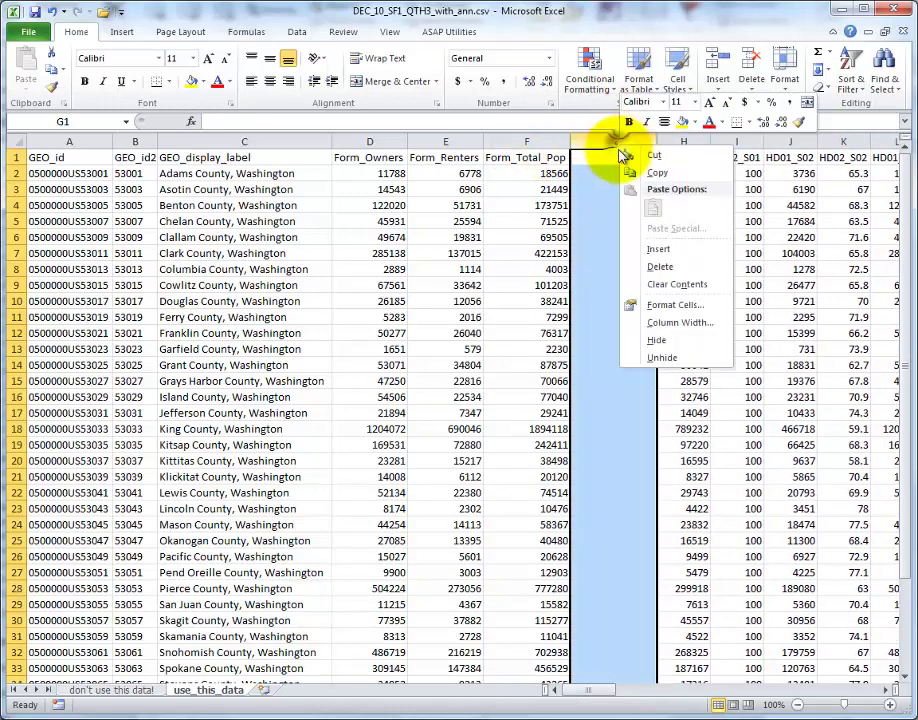
{"action": "left_click", "coordinate": [615, 249]}
{"action": "right_click", "coordinate": [620, 150]}
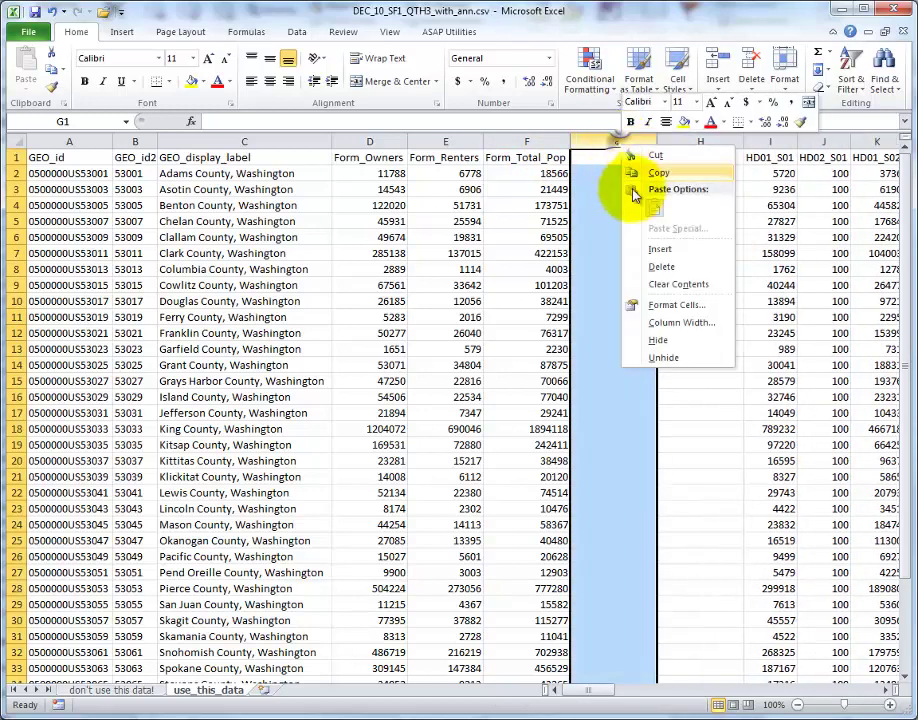
{"action": "left_click", "coordinate": [658, 249]}
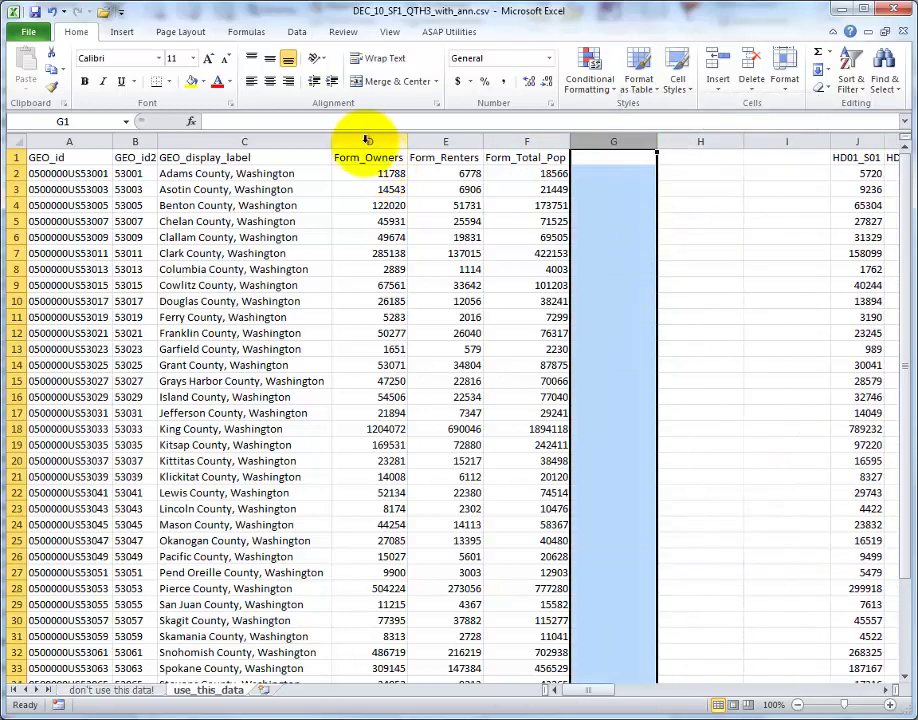
Step: Copy columns D to F and paste them as values with source formatting into blank columns G to I, checking the results against the original formulas
{"action": "left_click_drag", "start_coordinate": [374, 137], "coordinate": [557, 148]}
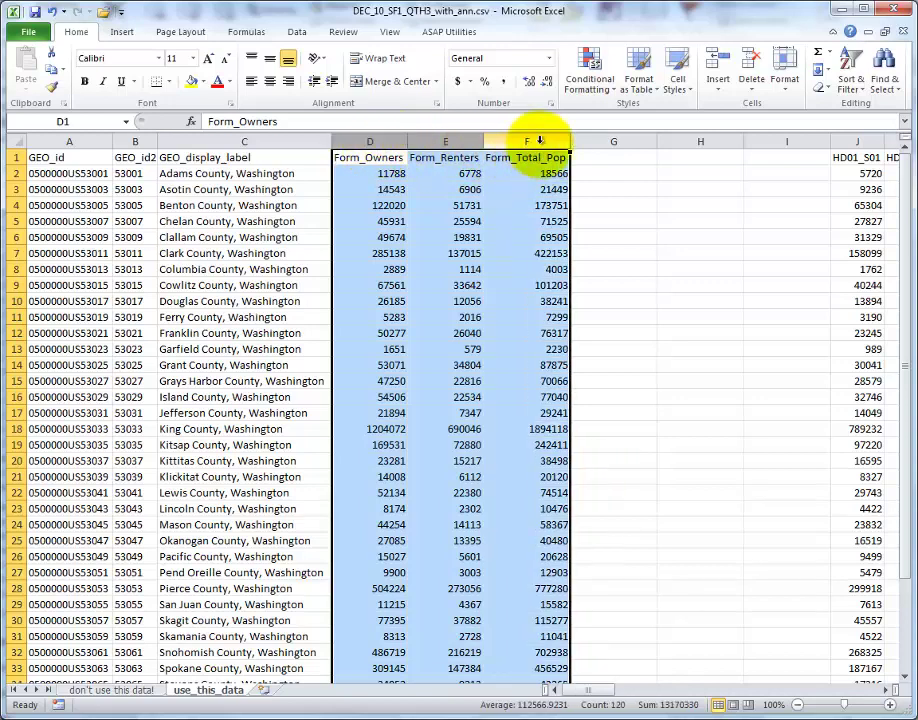
{"action": "key", "text": "ctrl+c"}
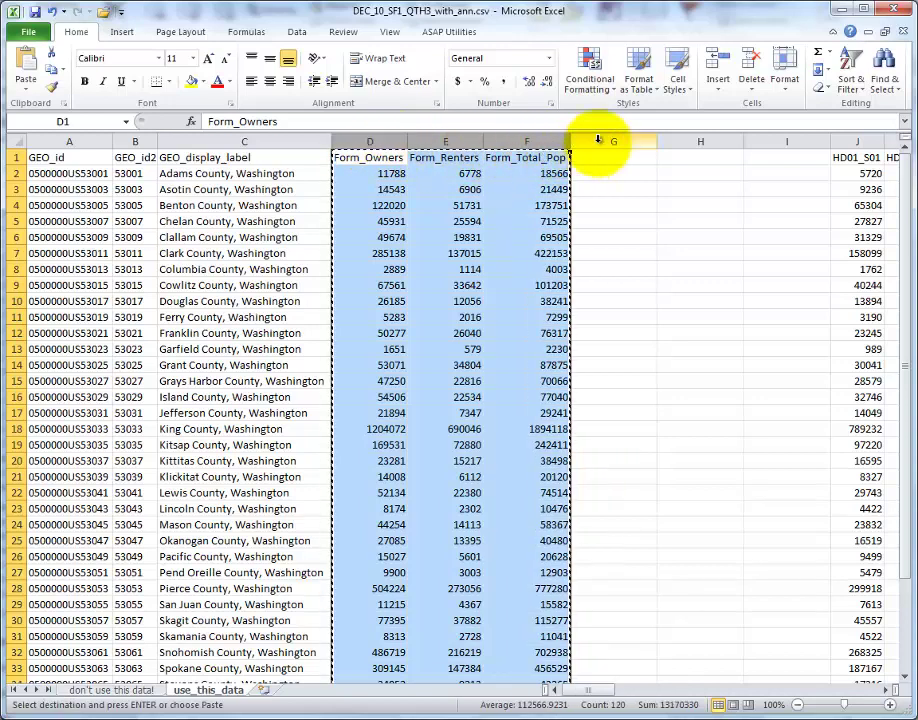
{"action": "left_click_drag", "start_coordinate": [605, 139], "coordinate": [779, 139]}
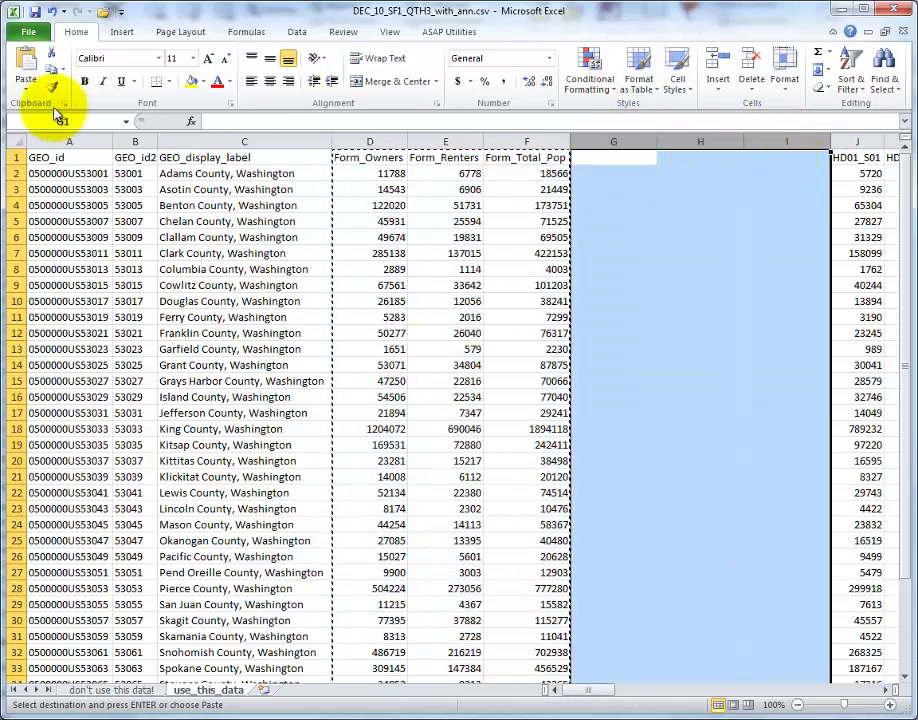
{"action": "left_click", "coordinate": [30, 88]}
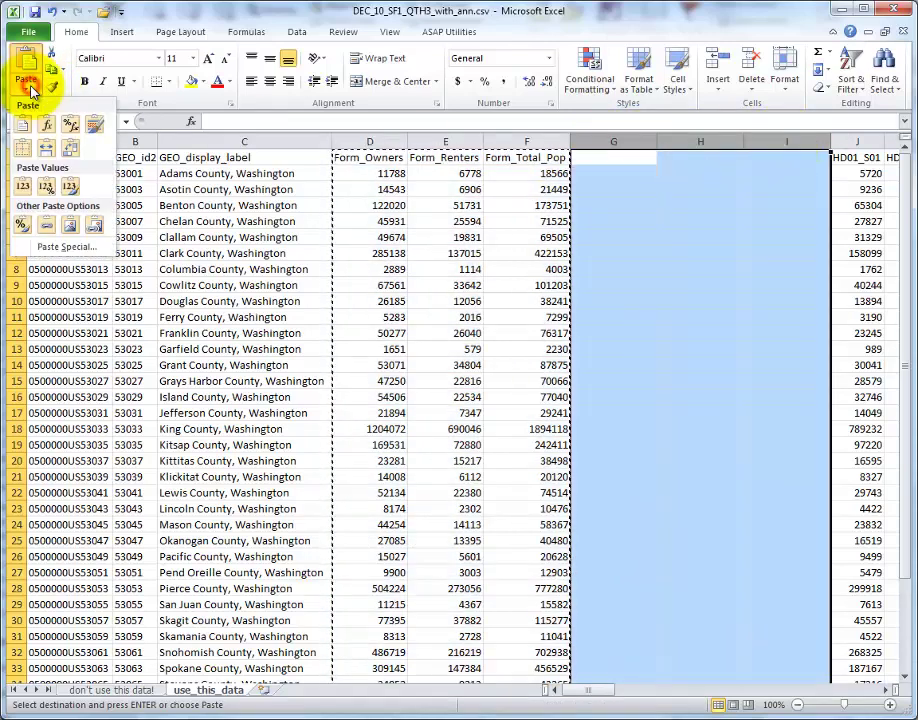
{"action": "left_click", "coordinate": [69, 190]}
{"action": "left_click", "coordinate": [612, 174]}
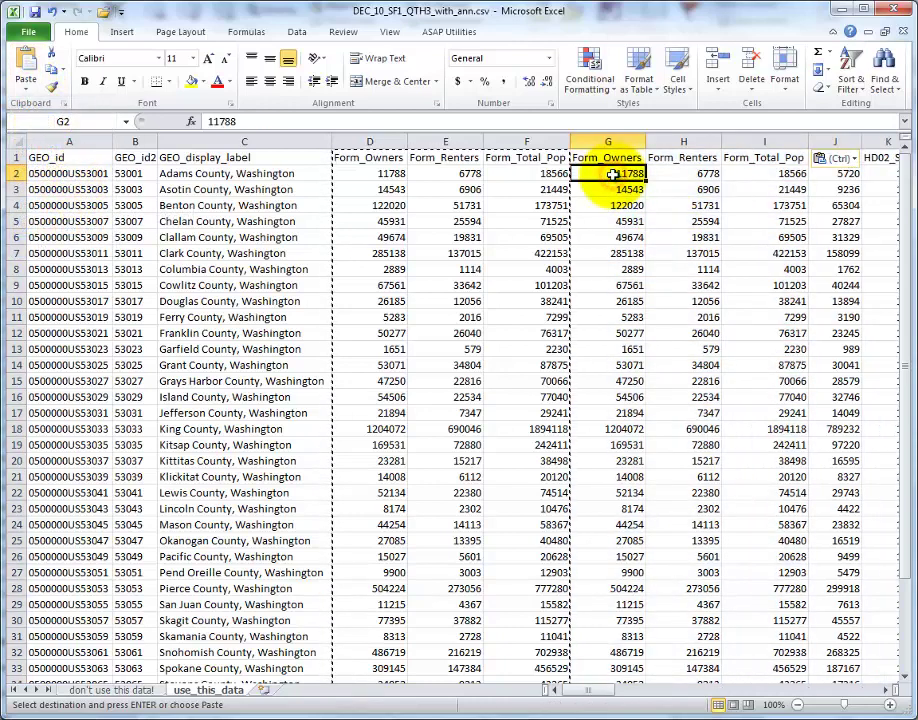
{"action": "left_click", "coordinate": [690, 175]}
{"action": "left_click", "coordinate": [633, 174]}
{"action": "left_click", "coordinate": [368, 173]}
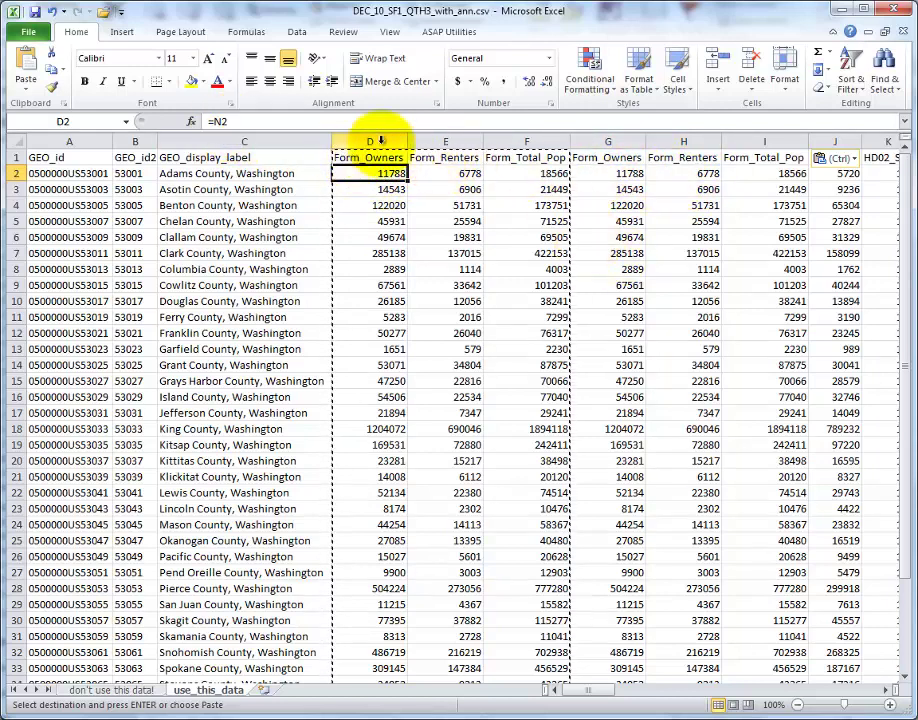
Step: Remove the value-only copies in columns G to I and paste columns D to F over themselves as values instead
{"action": "left_click_drag", "start_coordinate": [346, 140], "coordinate": [533, 157]}
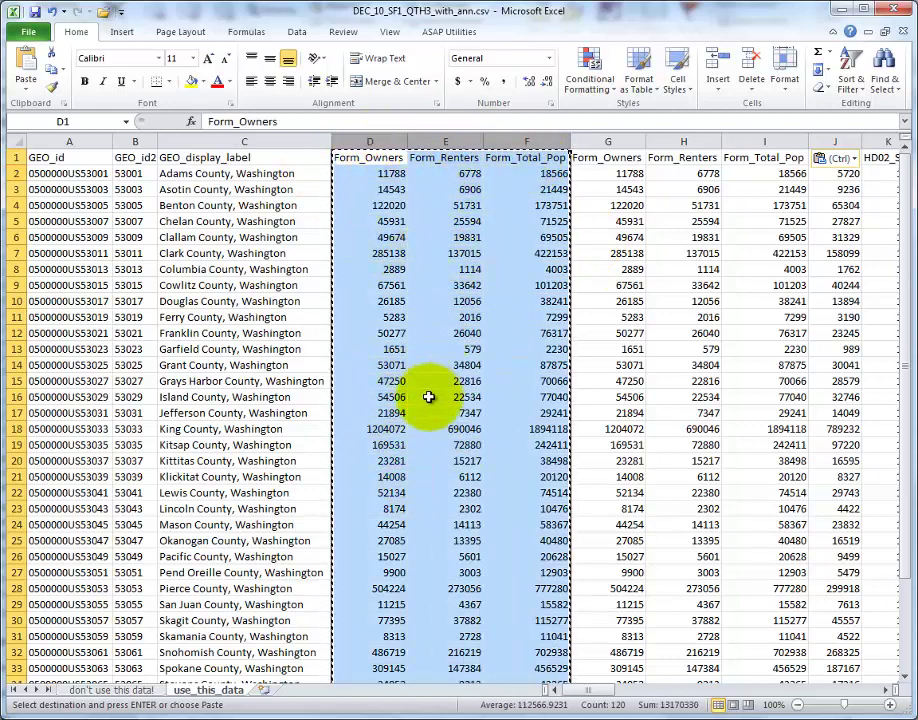
{"action": "key", "text": "alt"}
{"action": "type", "text": "eds"}
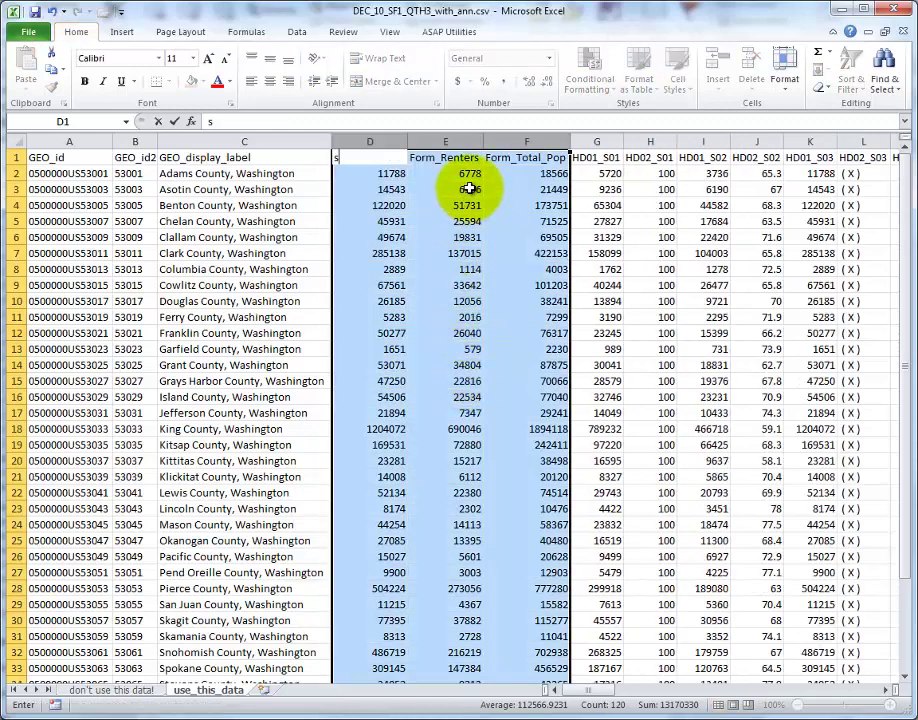
{"action": "key", "text": "BackSpace"}
{"action": "key", "text": "ctrl+v"}
{"action": "left_click", "coordinate": [425, 157]}
{"action": "left_click", "coordinate": [383, 173]}
{"action": "left_click", "coordinate": [446, 174]}
{"action": "left_click", "coordinate": [549, 173]}
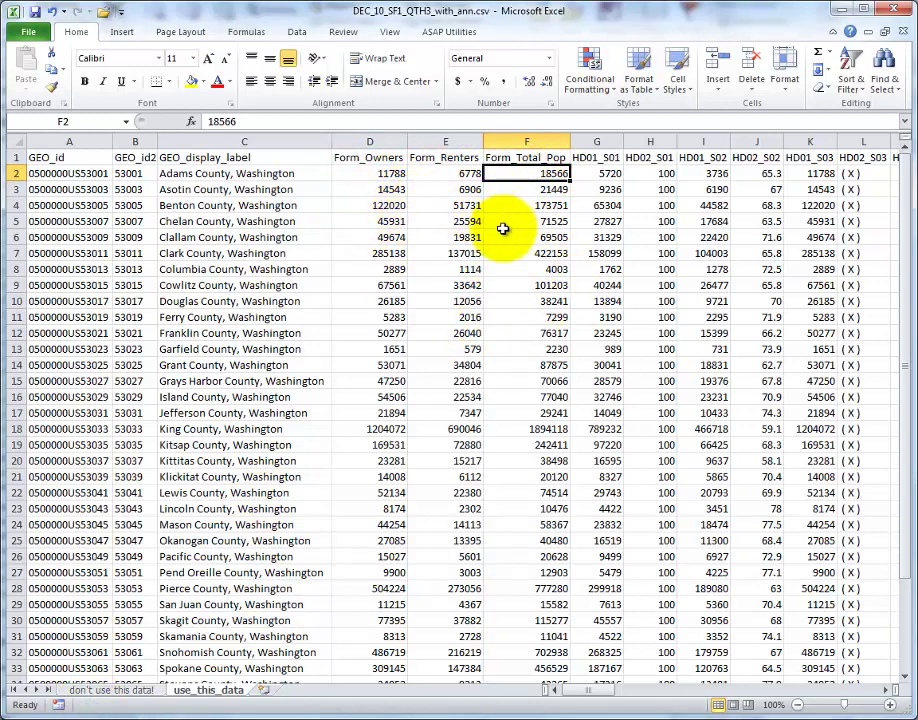
Step: Undo the in-place values conversion of columns D to F and the removal of the value-only copies in G to I
{"action": "key", "text": "Up"}
{"action": "key", "text": "Left"}
{"action": "key", "text": "Left"}
{"action": "key", "text": "ctrl+shift+Down"}
{"action": "key", "text": "shift+Right"}
{"action": "key", "text": "shift+Right"}
{"action": "key", "text": "ctrl+c"}
{"action": "key", "text": "ctrl+shift+plus"}
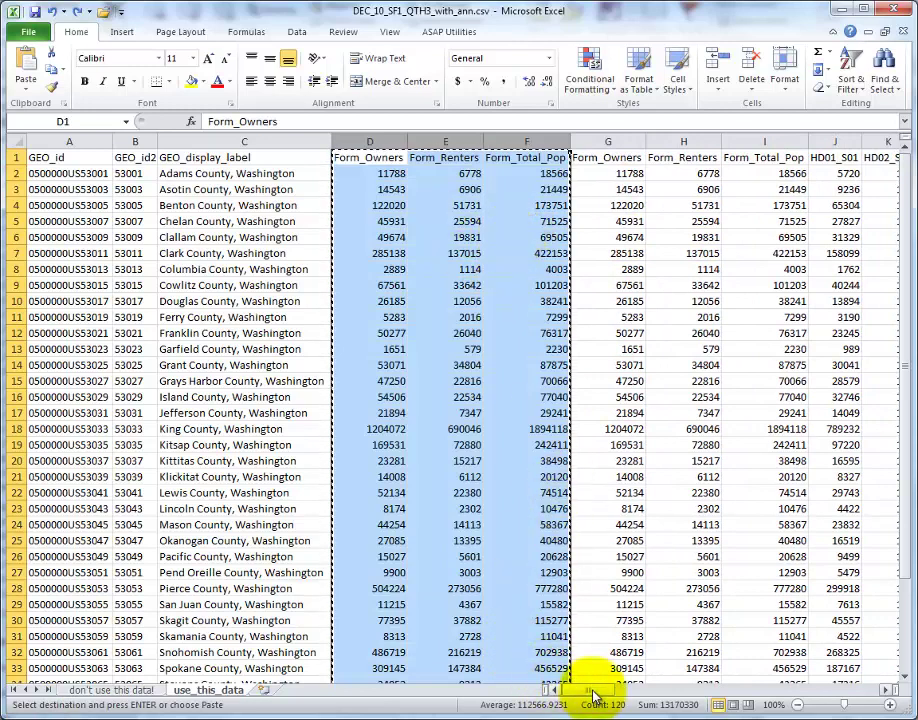
Step: Clear the contents of all source data columns from J, headed HD01_S01, through CV
{"action": "left_click", "coordinate": [345, 173]}
{"action": "left_click_drag", "start_coordinate": [588, 690], "coordinate": [598, 690]}
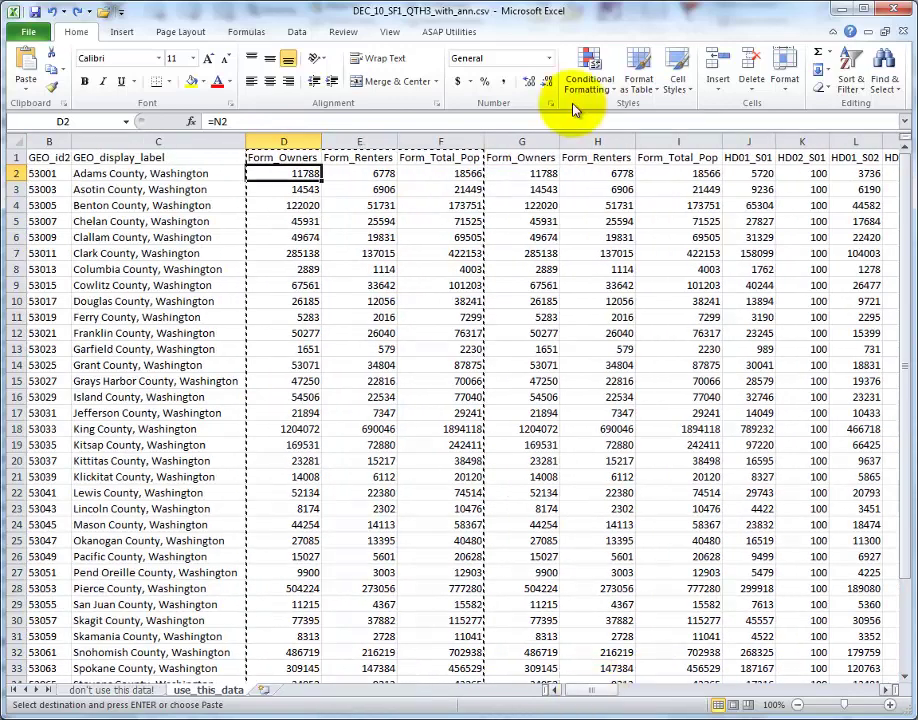
{"action": "left_click", "coordinate": [742, 143]}
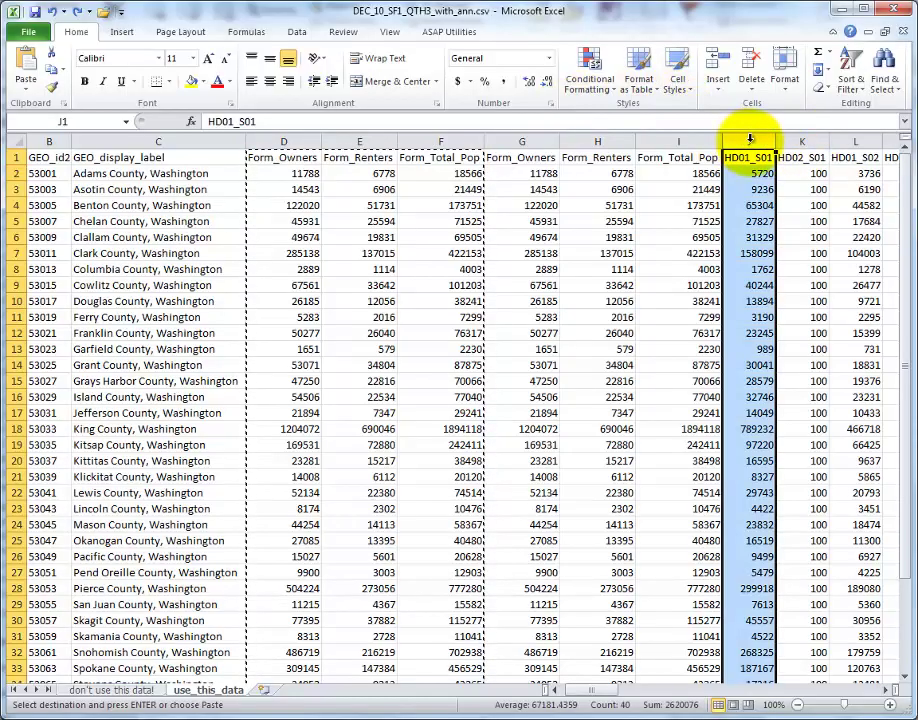
{"action": "left_click_drag", "start_coordinate": [749, 141], "coordinate": [239, 183]}
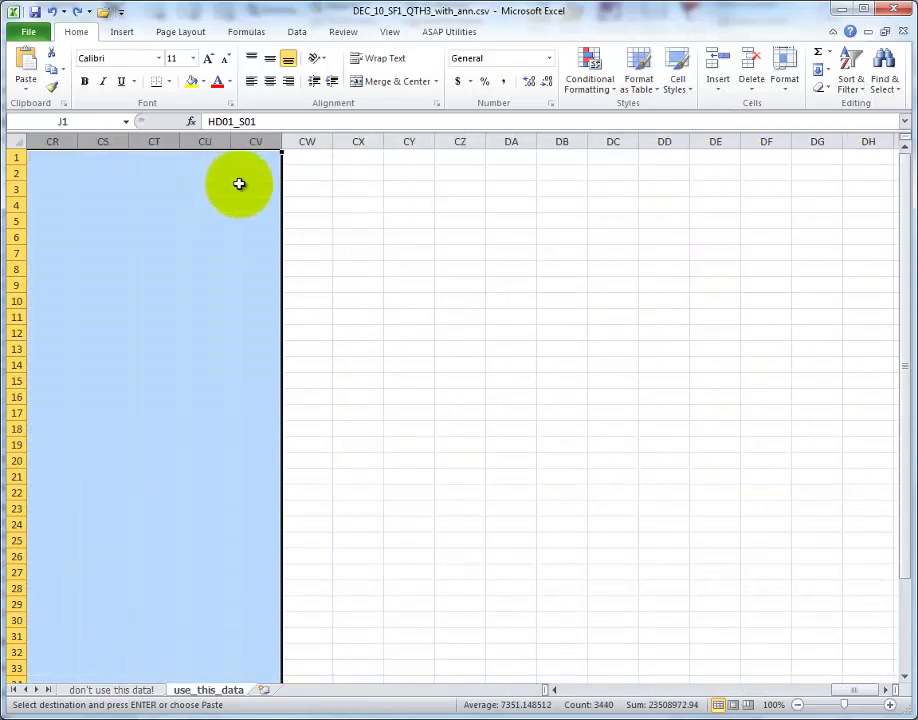
{"action": "key", "text": "Delete"}
{"action": "left_click_drag", "start_coordinate": [588, 689], "coordinate": [550, 689]}
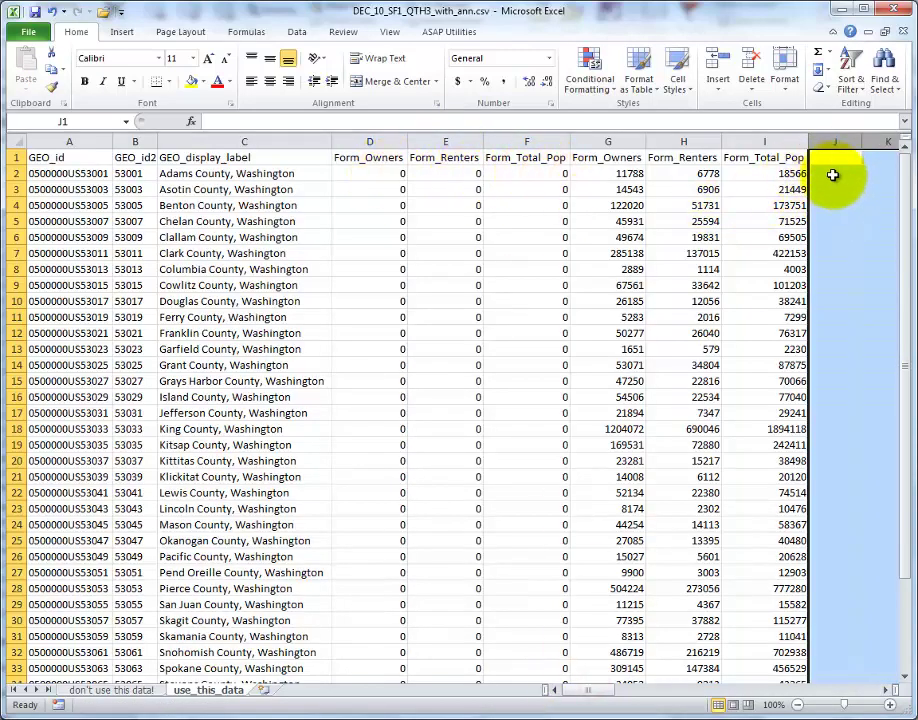
Step: Delete the zeroed formula columns D to F, leaving only the static Form_Owners, Form_Renters and Form_Total_Pop value columns
{"action": "left_click", "coordinate": [366, 174]}
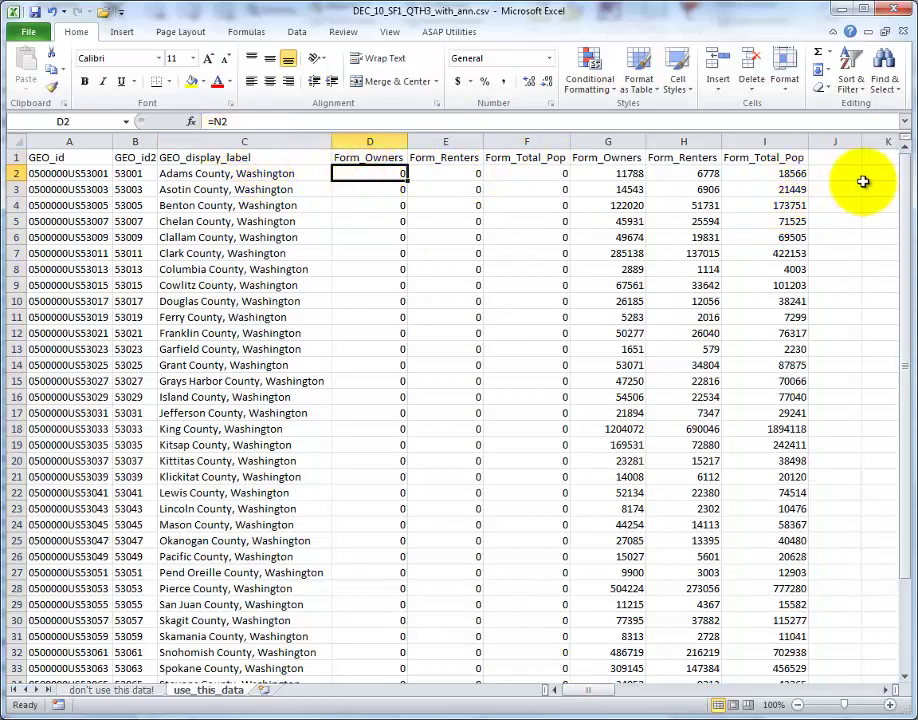
{"action": "left_click_drag", "start_coordinate": [596, 692], "coordinate": [553, 689]}
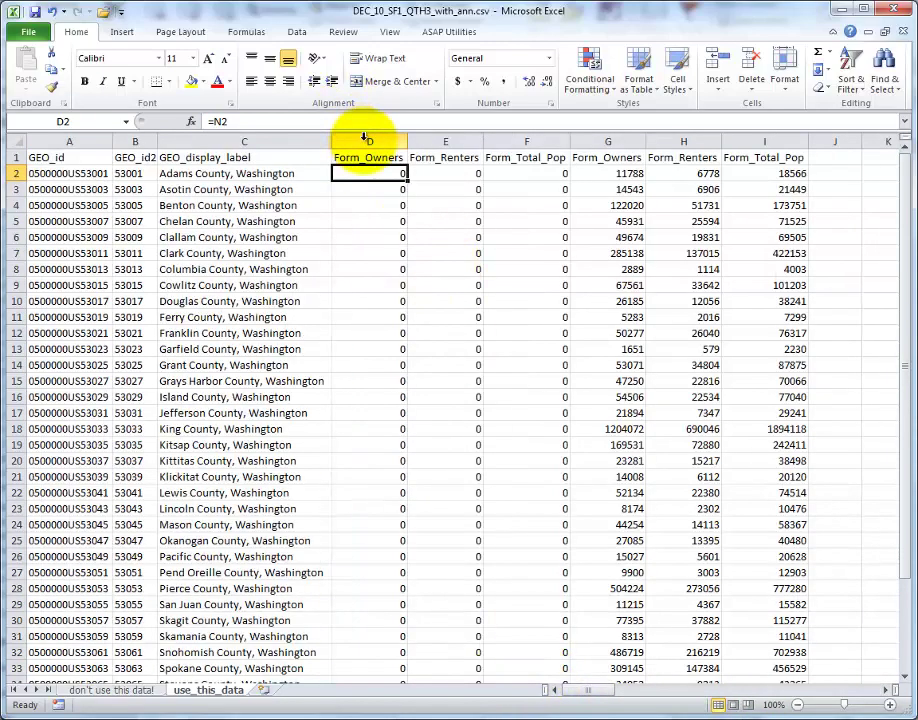
{"action": "left_click_drag", "start_coordinate": [366, 141], "coordinate": [507, 141]}
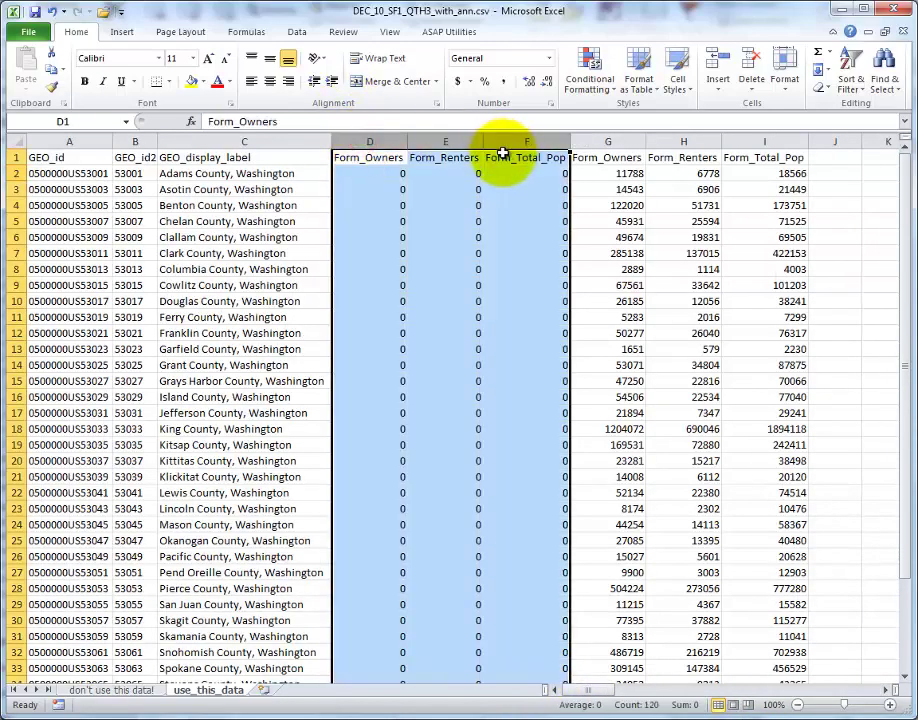
{"action": "key", "text": "alt+h"}
{"action": "key", "text": "d"}
{"action": "key", "text": "c"}
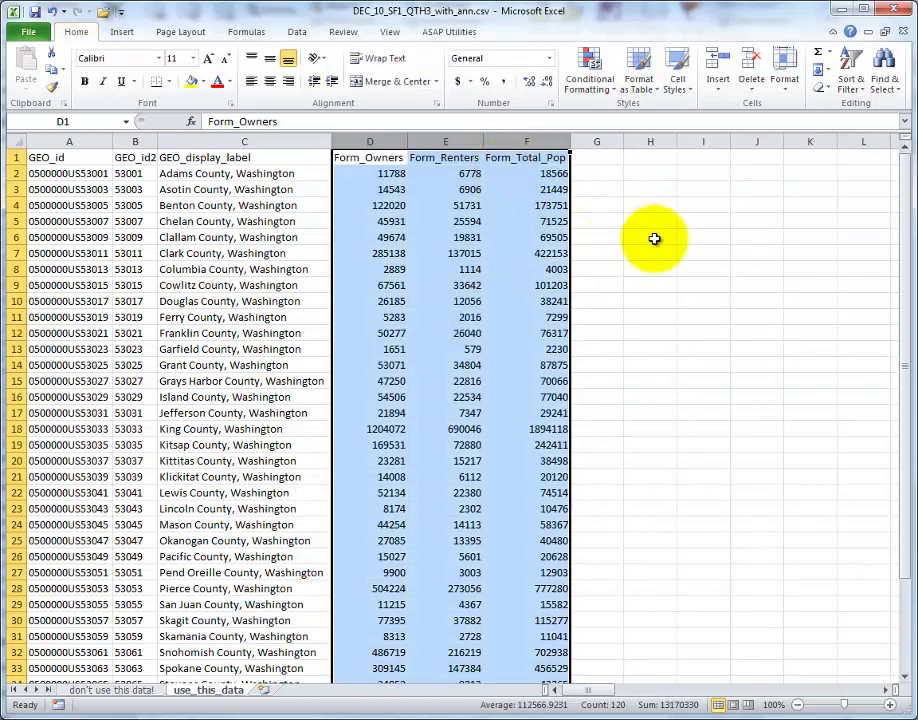
Step: Save the file as an Excel Workbook (*.xlsx) named userid_census_demographics.xlsx in the data_L6 folder
{"action": "left_click", "coordinate": [20, 33]}
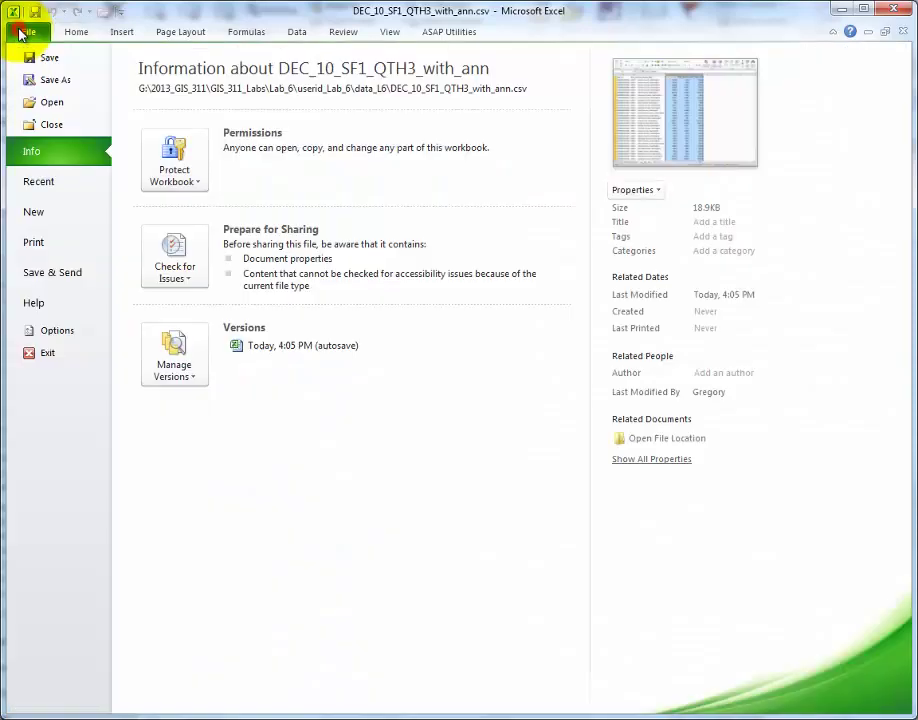
{"action": "left_click", "coordinate": [44, 81]}
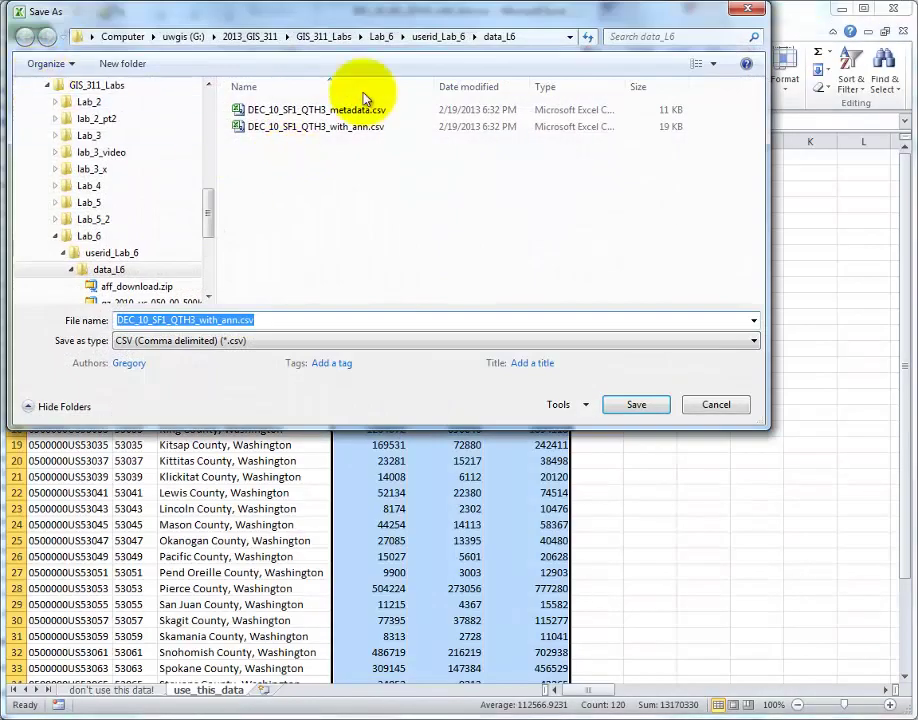
{"action": "left_click", "coordinate": [755, 341]}
{"action": "left_click", "coordinate": [735, 357]}
{"action": "double_click", "coordinate": [232, 319]}
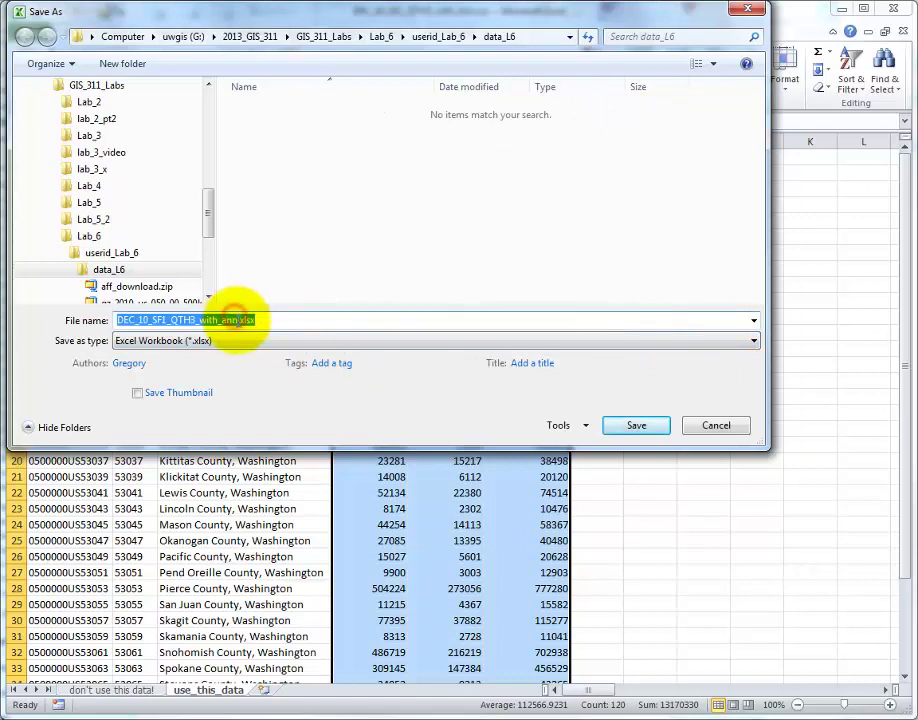
{"action": "left_click_drag", "start_coordinate": [238, 320], "coordinate": [40, 320]}
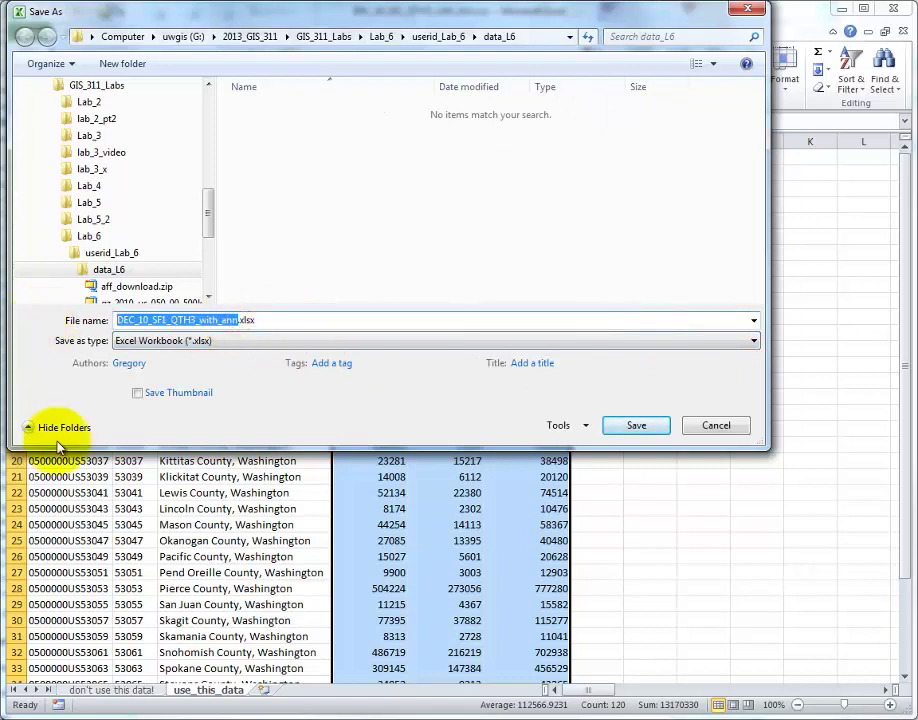
{"action": "left_click", "coordinate": [215, 497]}
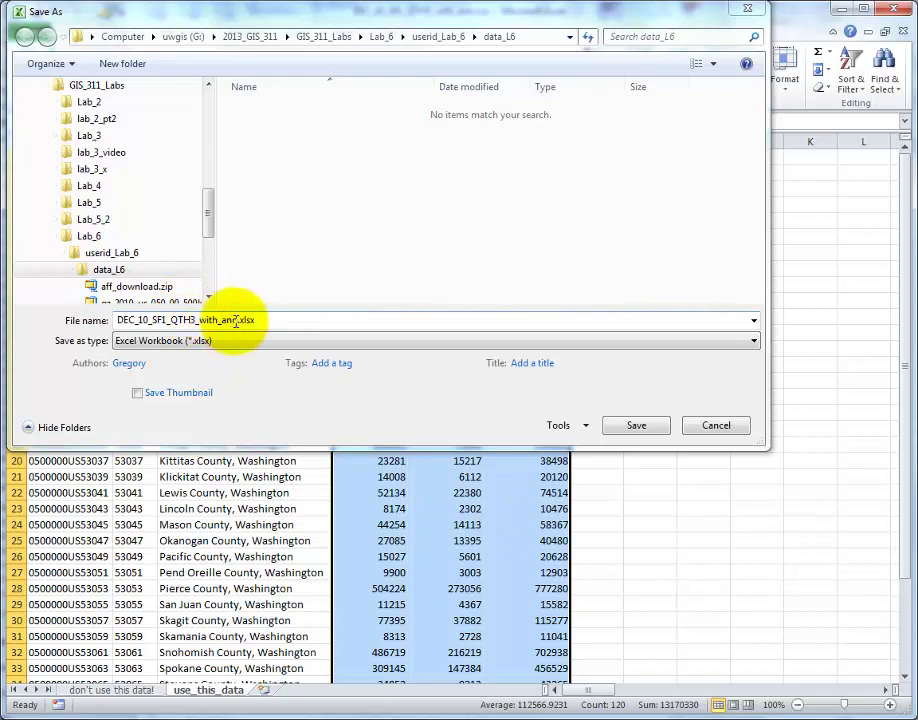
{"action": "left_click_drag", "start_coordinate": [236, 321], "coordinate": [75, 313]}
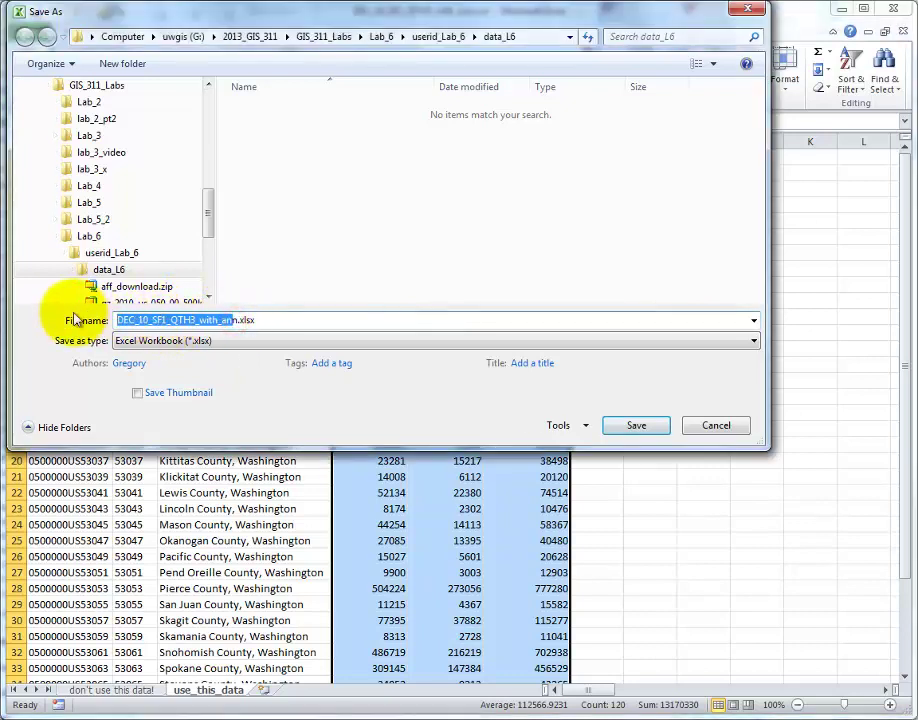
{"action": "key", "text": "BackSpace"}
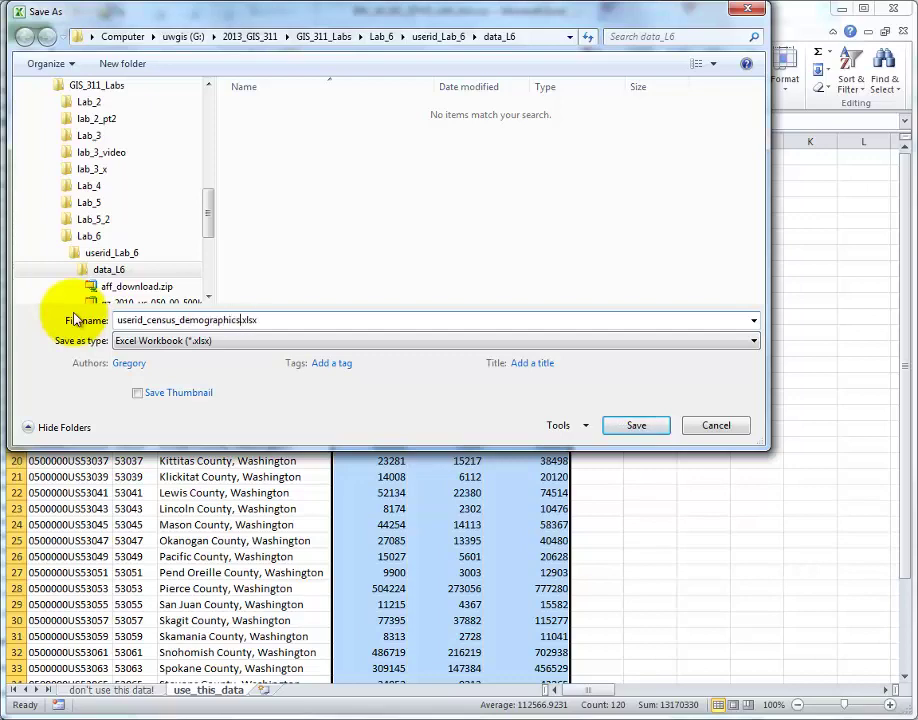
{"action": "left_click", "coordinate": [640, 426]}
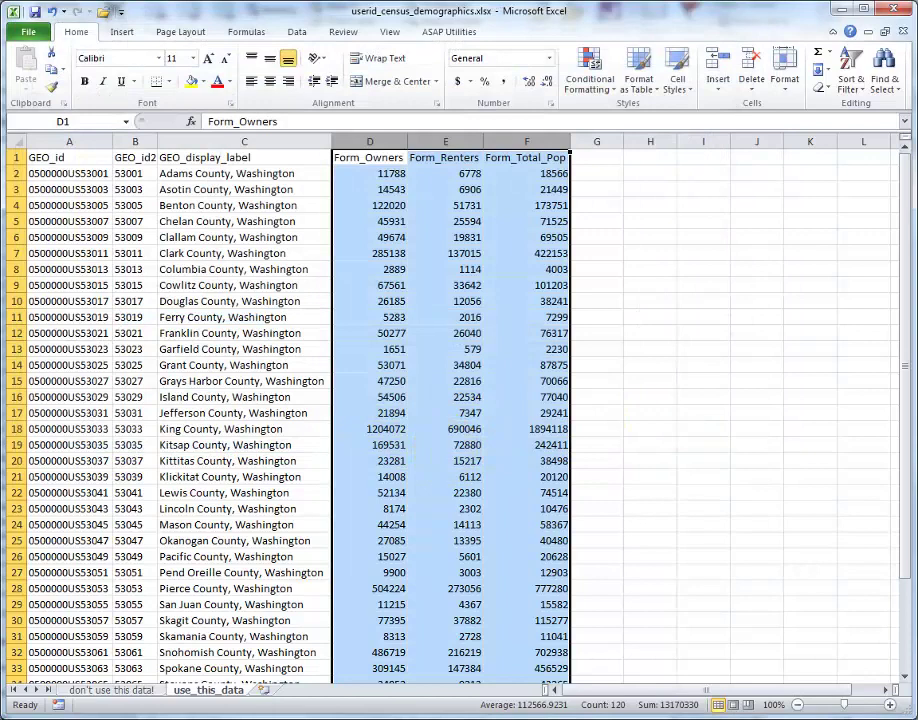
Step: Rename the headers in D1, E1 and F1 to Owners, Renters and Total_Pop
{"action": "left_click", "coordinate": [424, 221]}
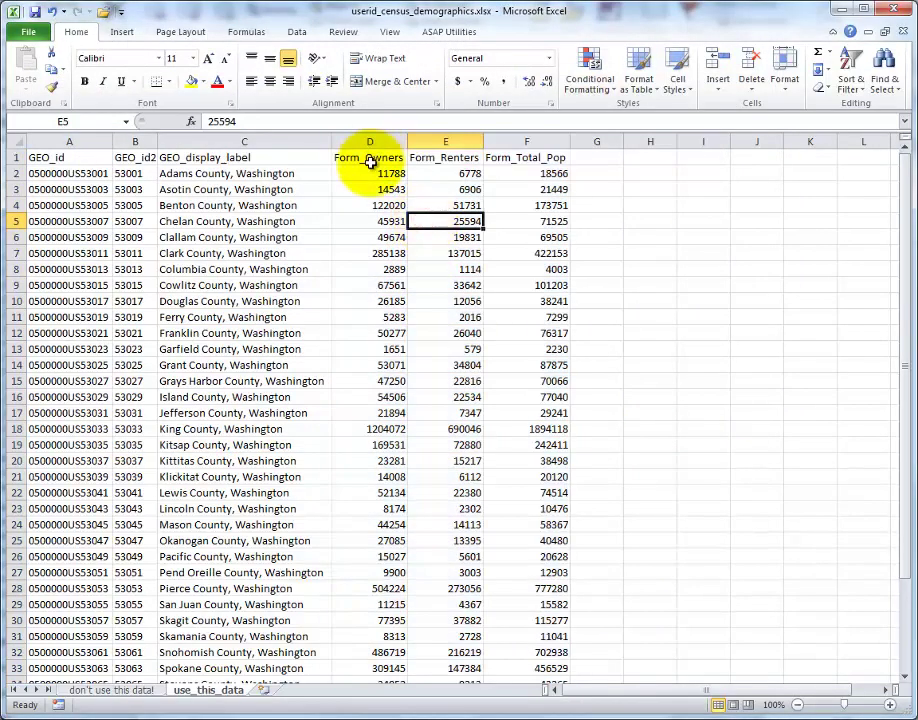
{"action": "left_click", "coordinate": [370, 160]}
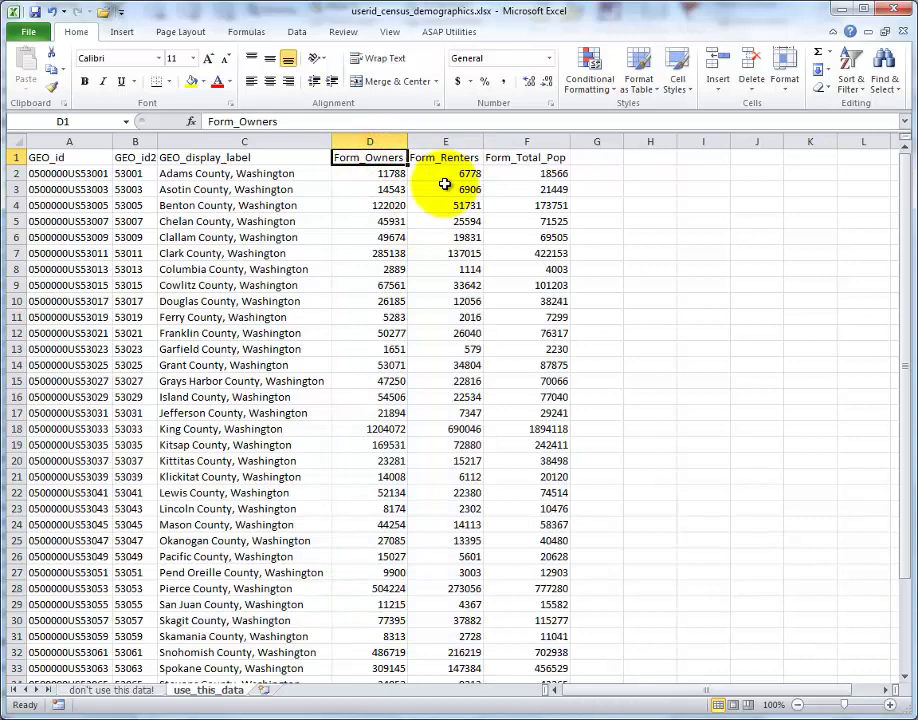
{"action": "type", "text": "Owners"}
{"action": "key", "text": "Tab"}
{"action": "type", "text": "Renters"}
{"action": "key", "text": "Tab"}
{"action": "type", "text": "Tota"}
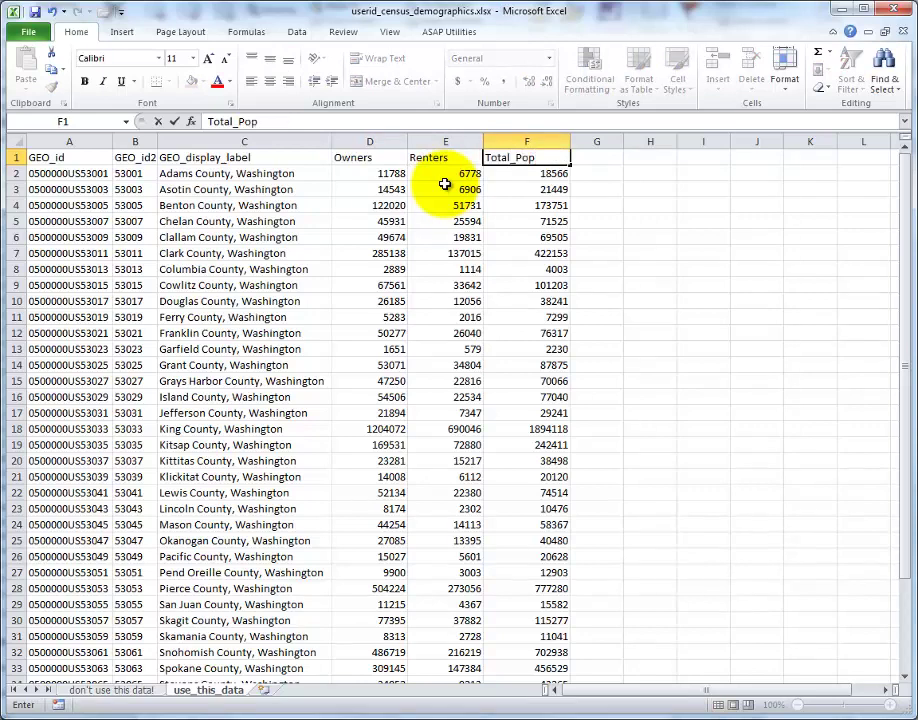
{"action": "type", "text": "l_Pop"}
{"action": "left_click", "coordinate": [355, 221]}
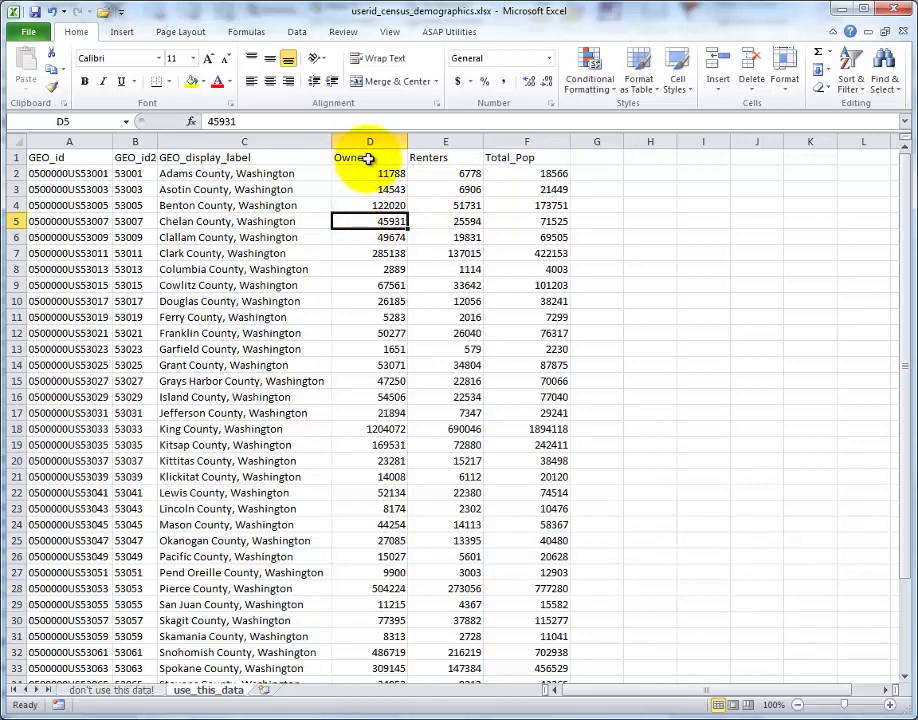
{"action": "left_click", "coordinate": [382, 174]}
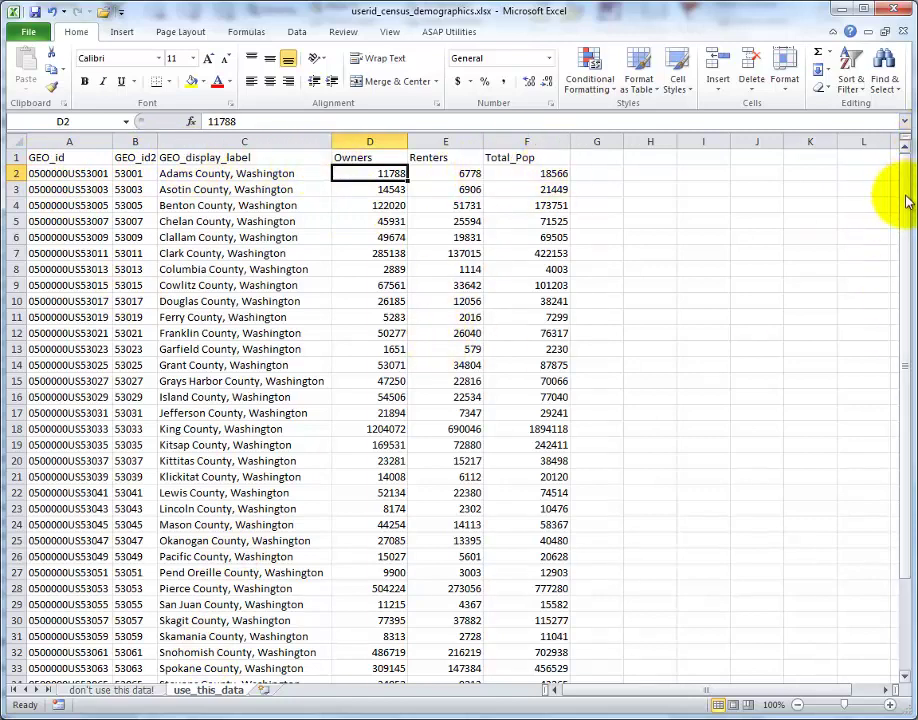
{"action": "left_click_drag", "start_coordinate": [906, 200], "coordinate": [902, 154]}
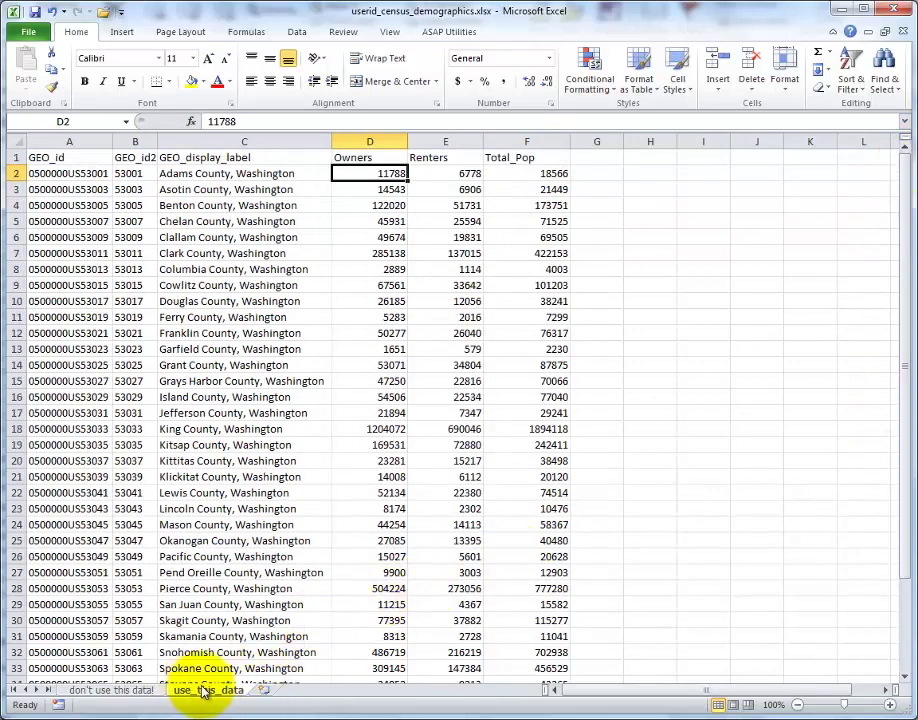